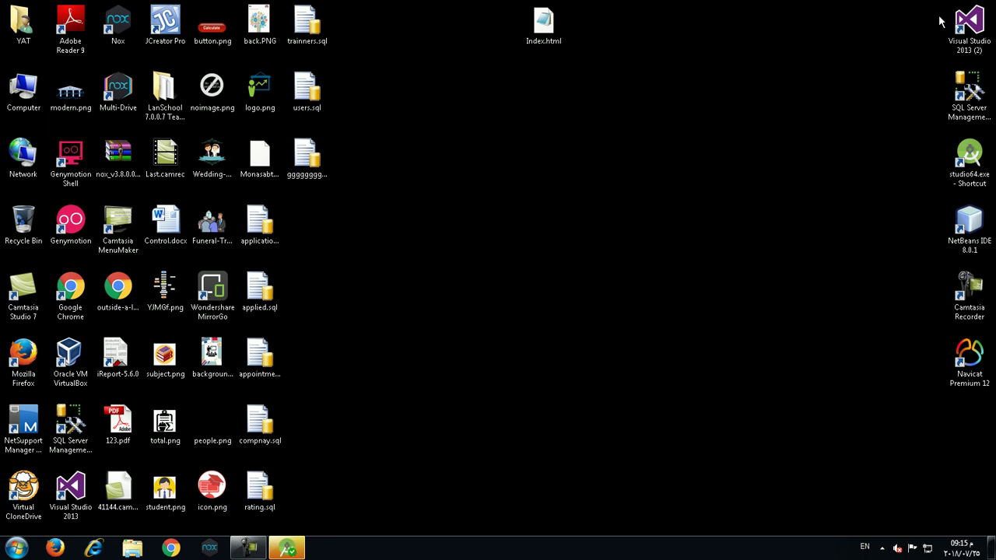
# Postpone the Gradle plugin update in Android Studio, close all open editors, and hide the project view of NewContactApp
pyautogui.click(298, 550)
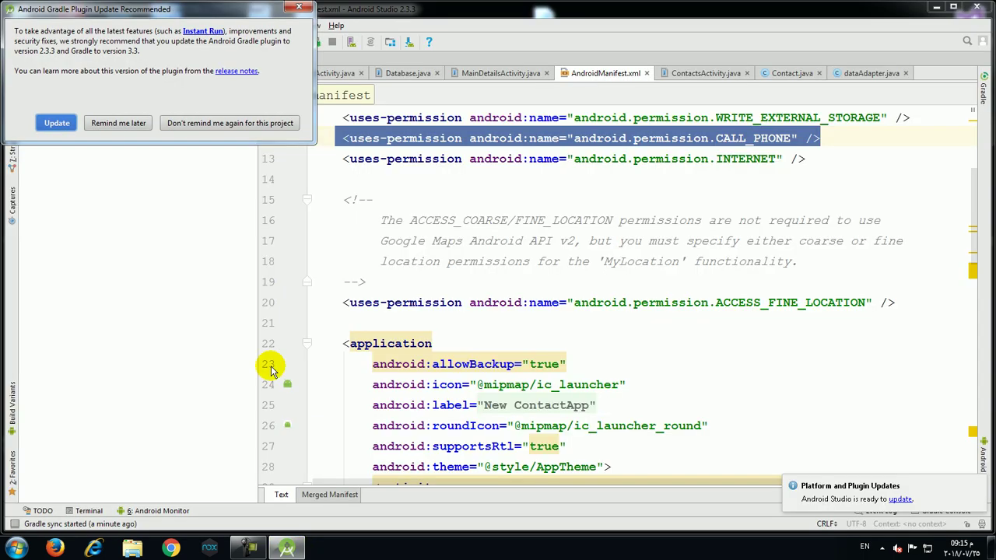
pyautogui.click(113, 123)
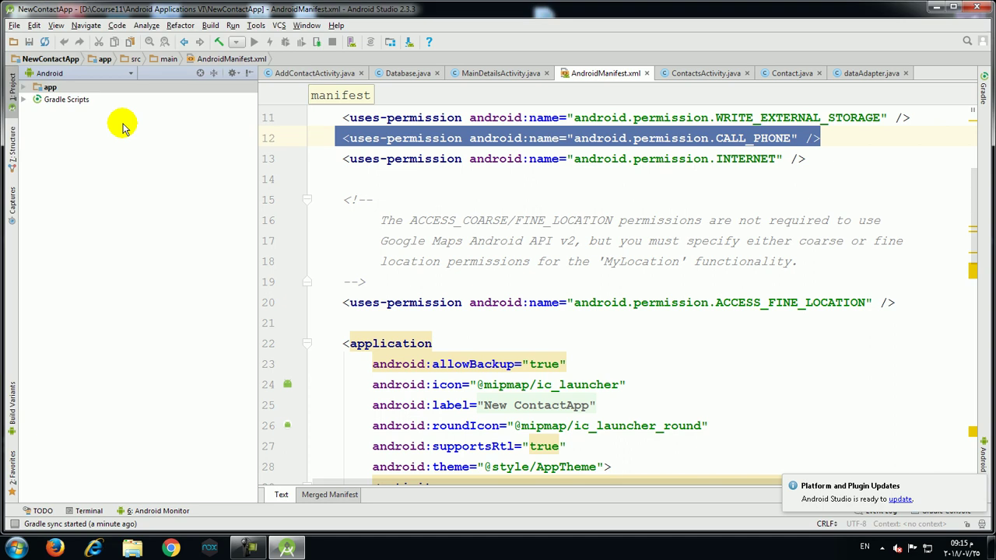
pyautogui.rightClick(322, 73)
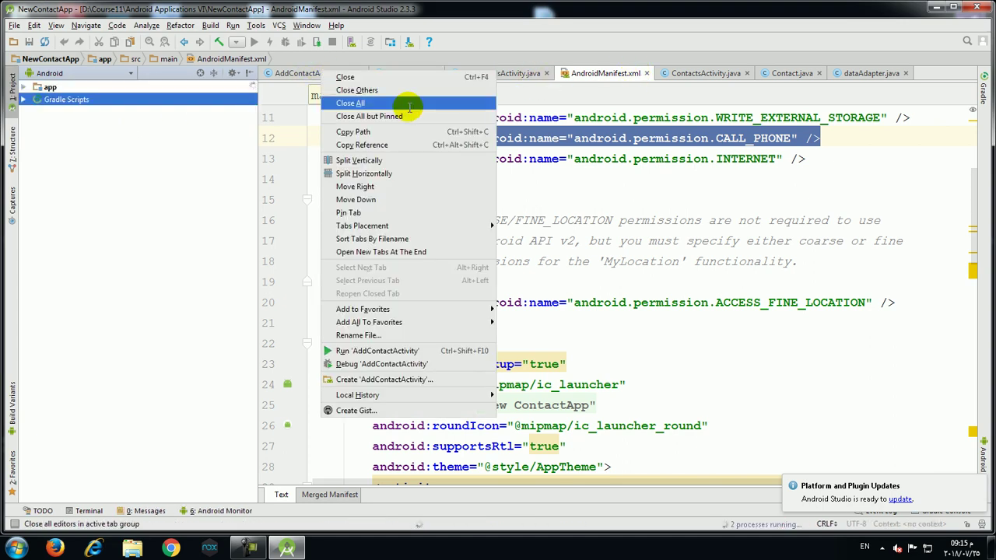
pyautogui.click(409, 106)
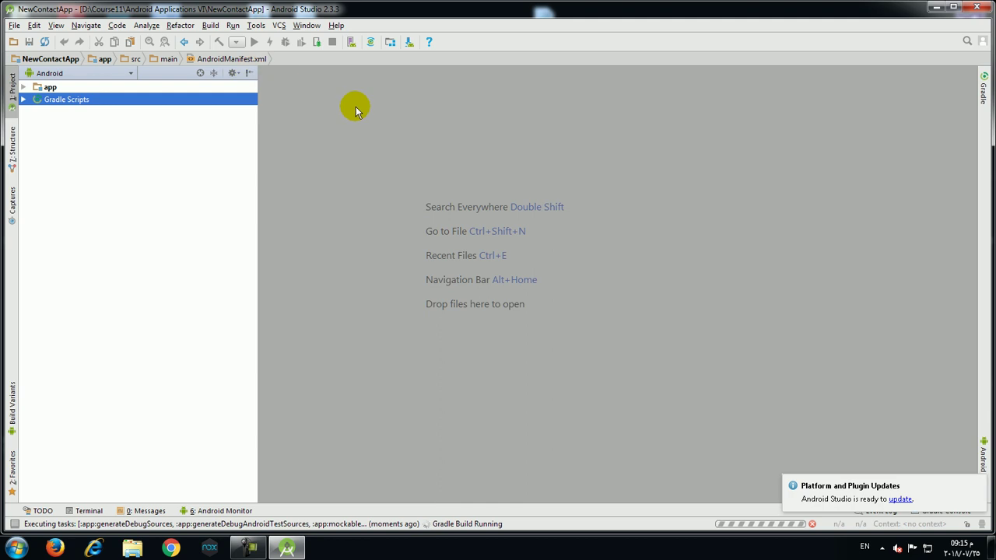
pyautogui.click(249, 73)
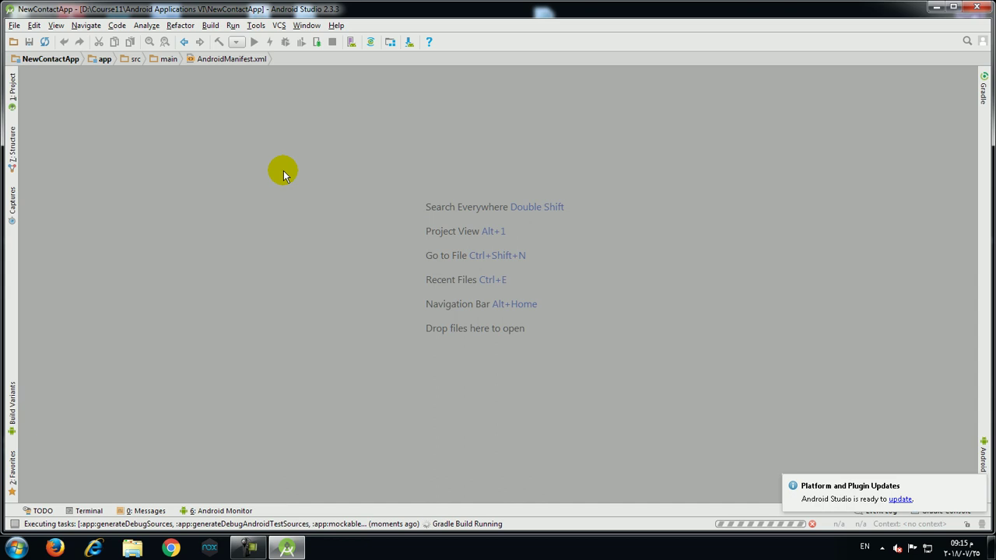
# Exit the Android Studio session holding NewContactApp and stop its background tasks
pyautogui.click(939, 9)
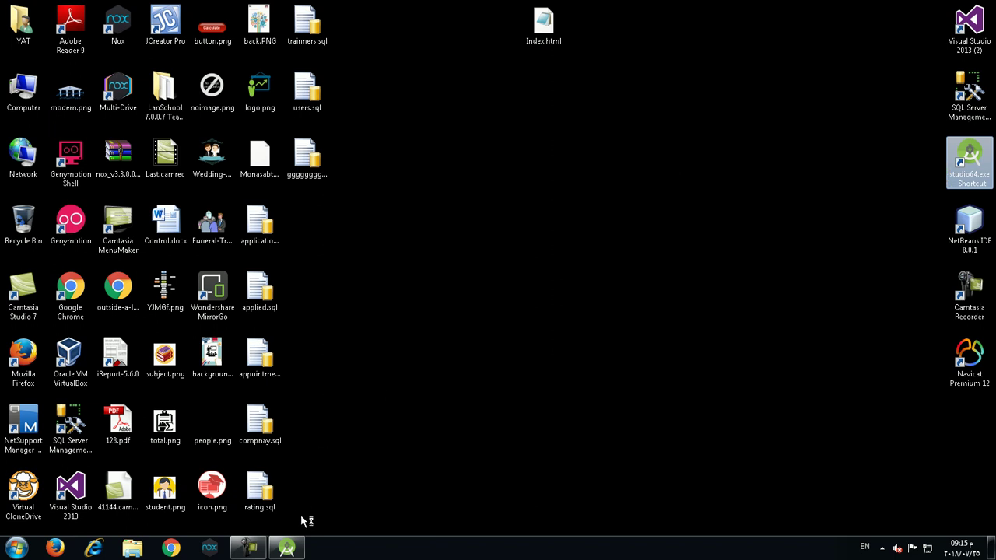
pyautogui.click(287, 548)
pyautogui.click(982, 10)
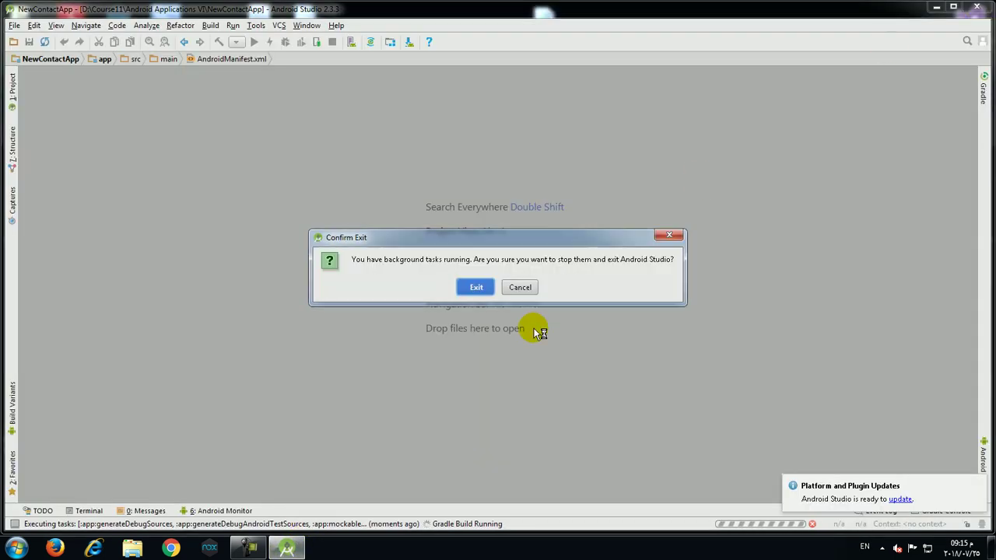
pyautogui.click(475, 285)
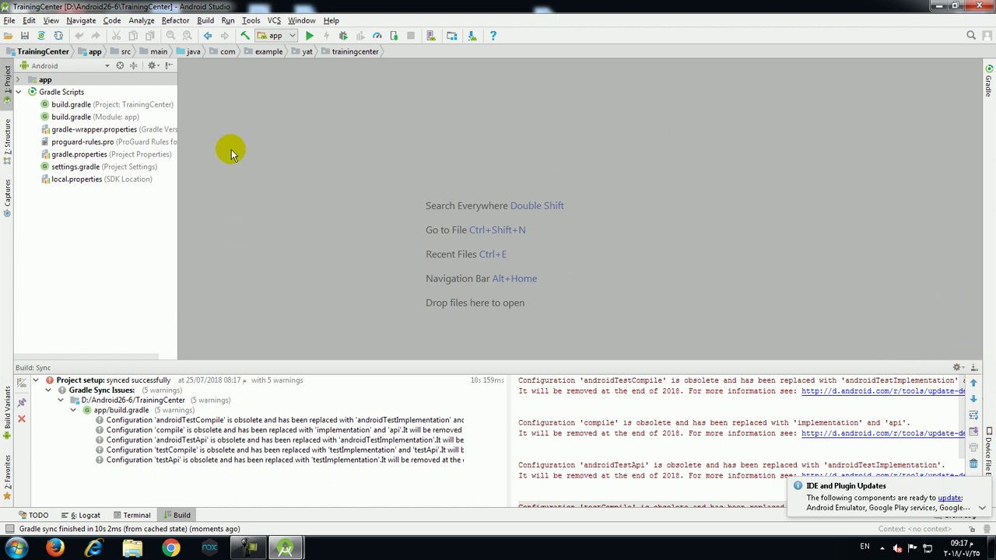
# Close the TrainersCompany project window and hide the project view and build output in the TrainingCenter window
pyautogui.moveTo(285, 546)
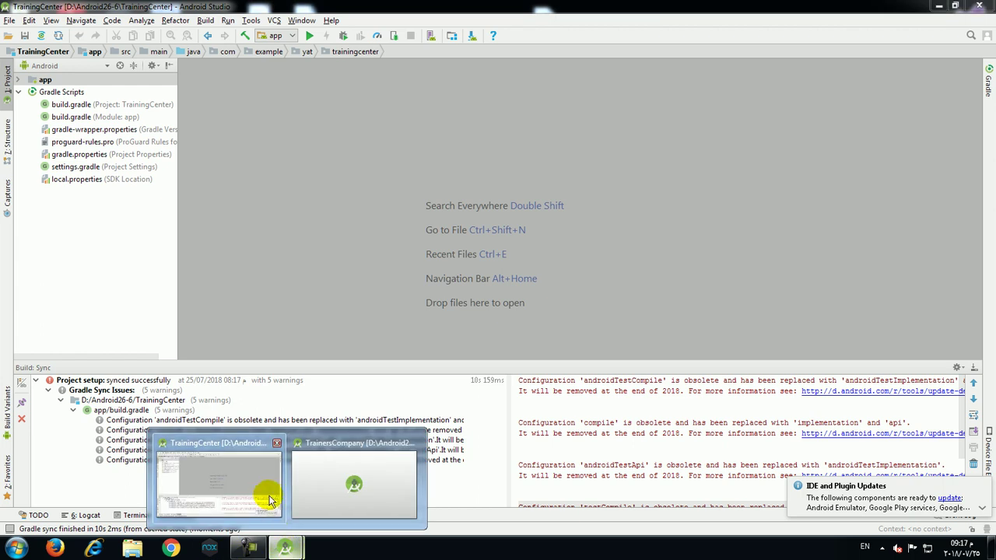
pyautogui.click(347, 476)
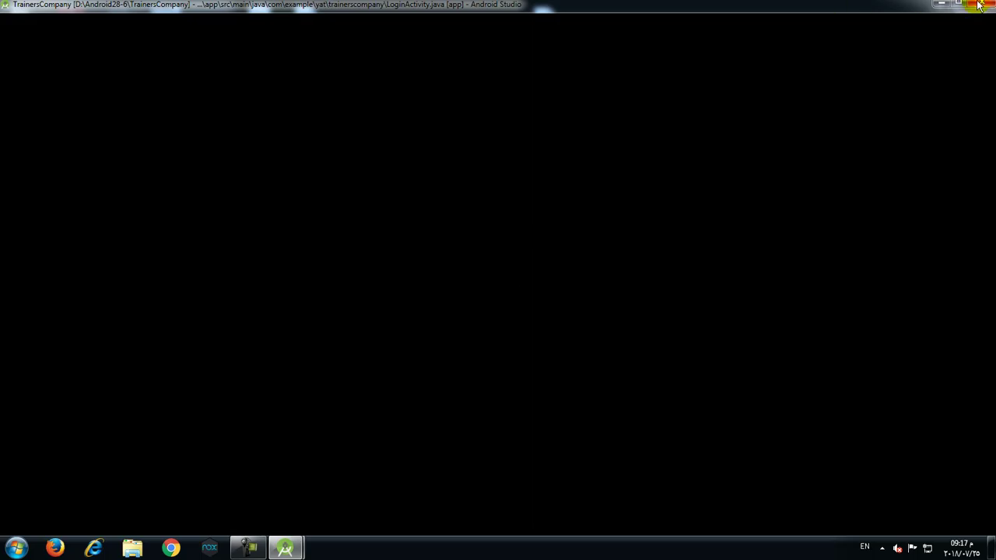
pyautogui.moveTo(285, 547)
pyautogui.click(205, 489)
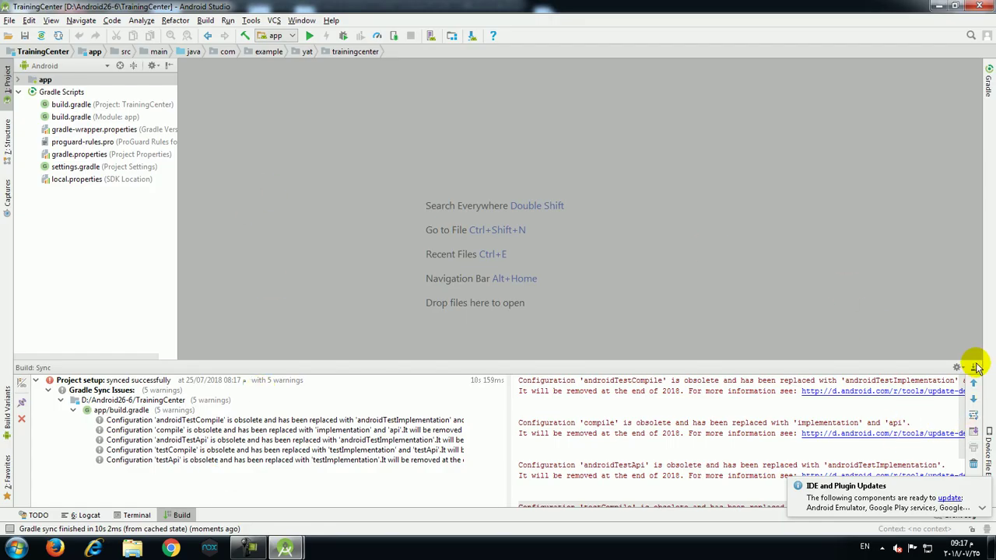
pyautogui.moveTo(285, 547)
pyautogui.click(397, 439)
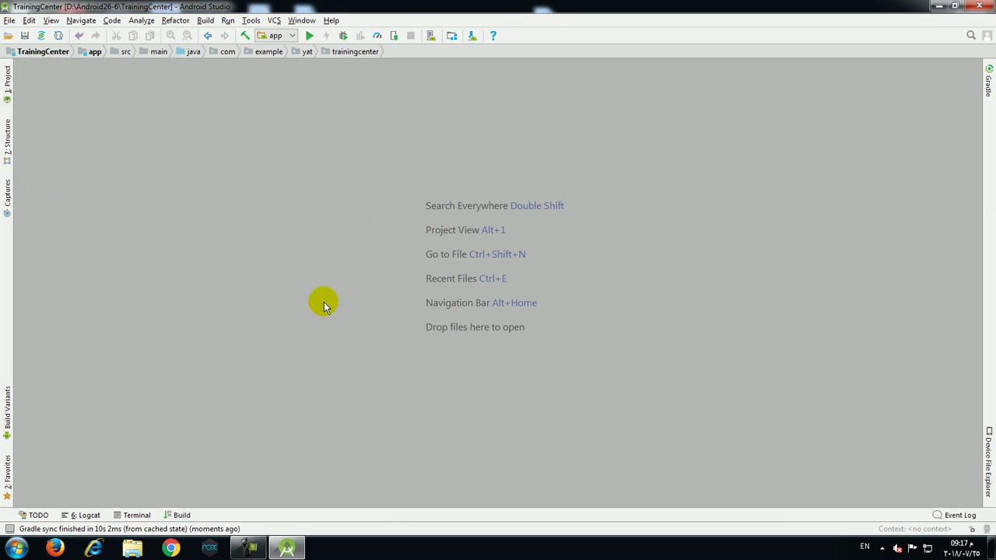
pyautogui.click(286, 548)
pyautogui.click(286, 548)
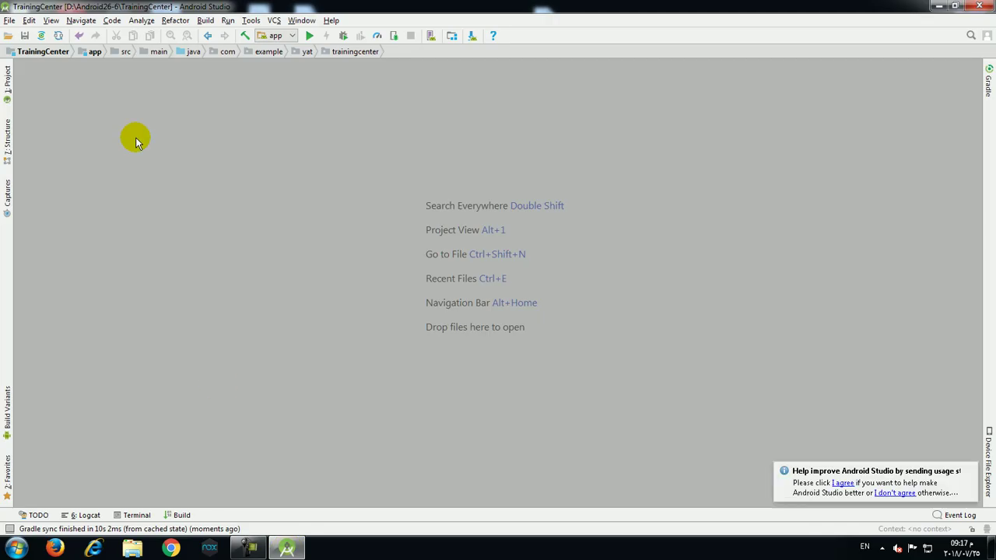
# Start a new Android project and name the application School
pyautogui.click(9, 20)
pyautogui.moveTo(16, 35)
pyautogui.click(194, 22)
pyautogui.click(10, 20)
pyautogui.click(183, 33)
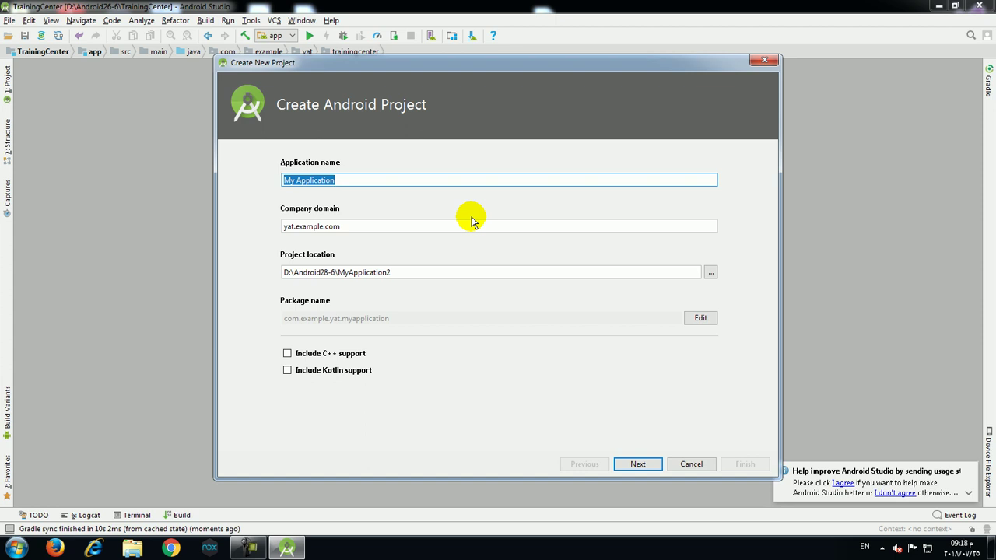
pyautogui.write('Sc')
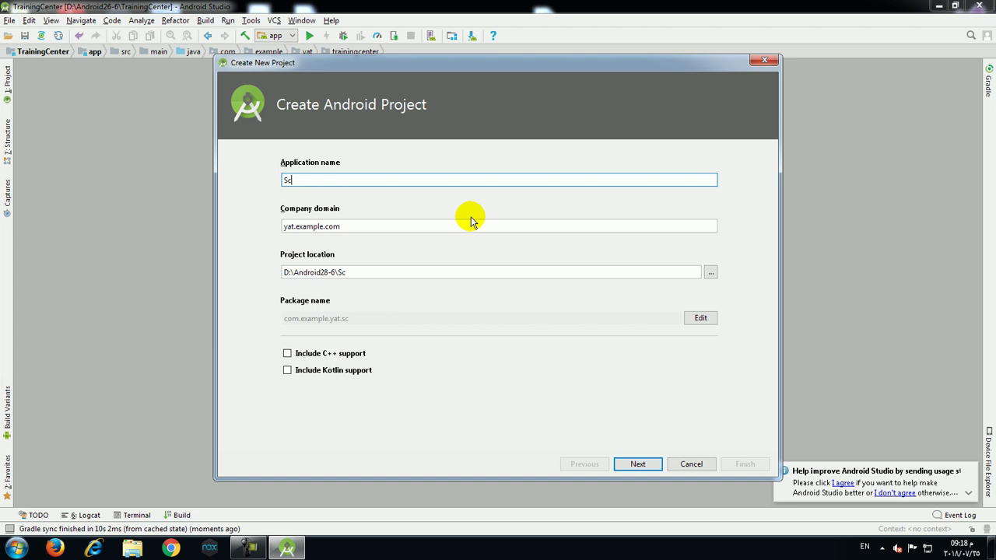
pyautogui.write('hool')
# Set the School project's location to D:/Android18-7/Applications, with no space in the path
pyautogui.click(359, 227)
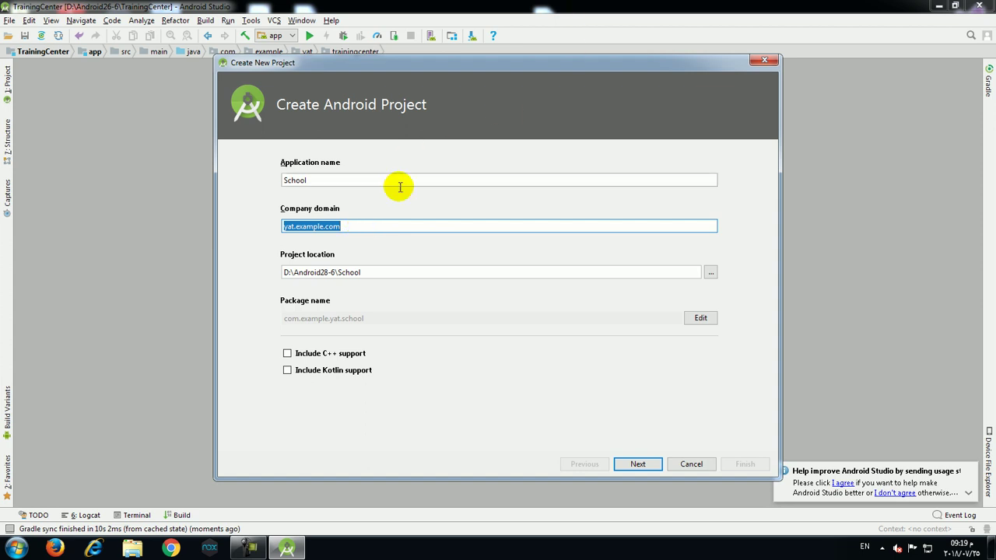
pyautogui.click(322, 272)
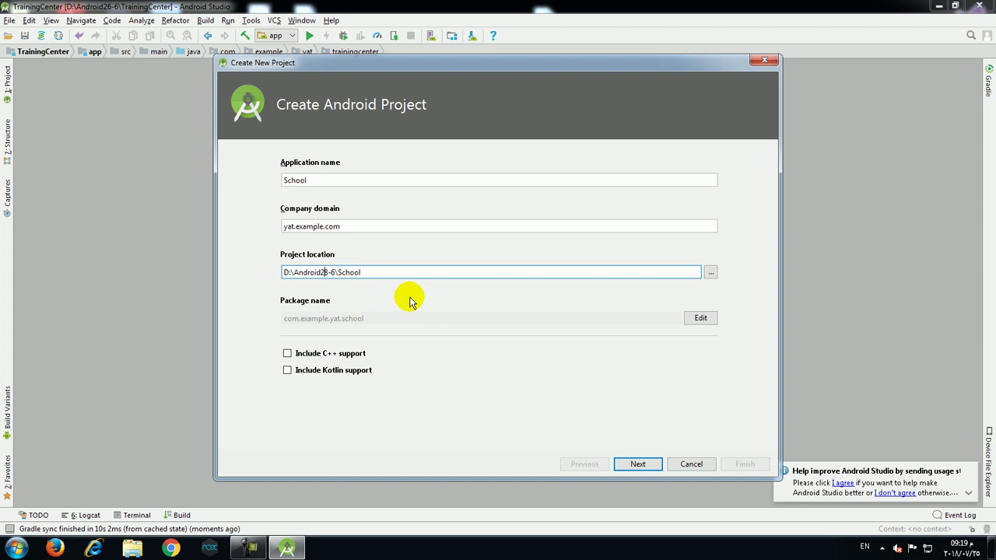
pyautogui.click(710, 272)
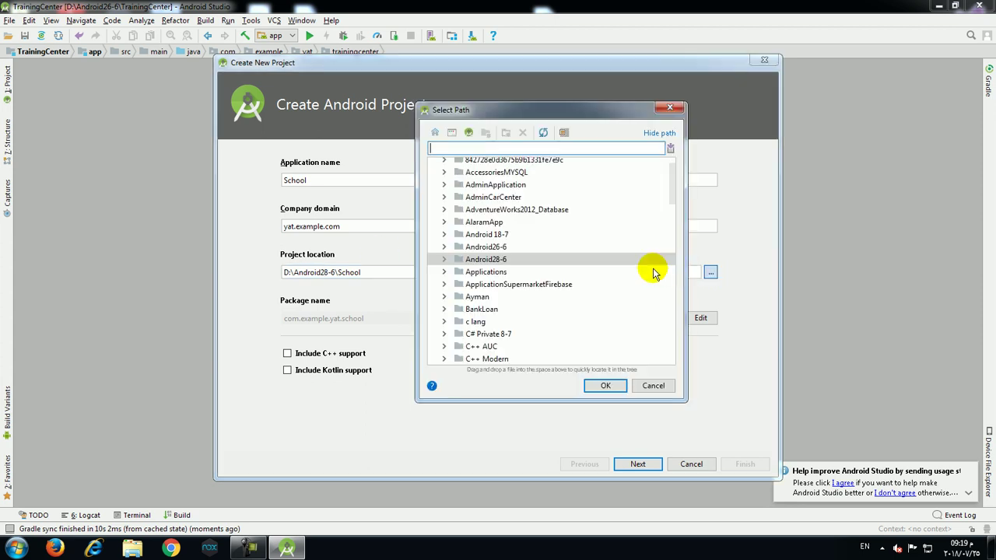
pyautogui.click(499, 233)
pyautogui.click(604, 385)
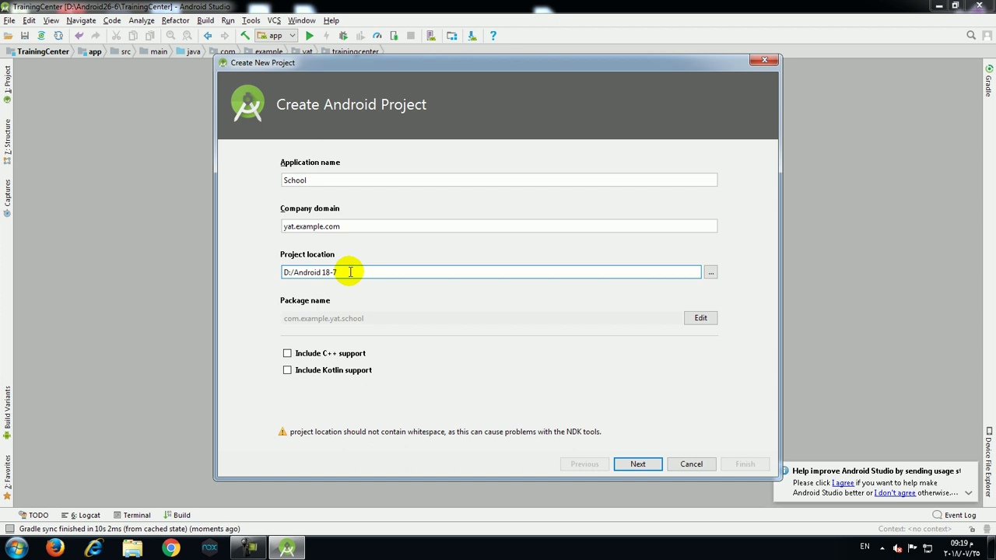
pyautogui.write('/Applications')
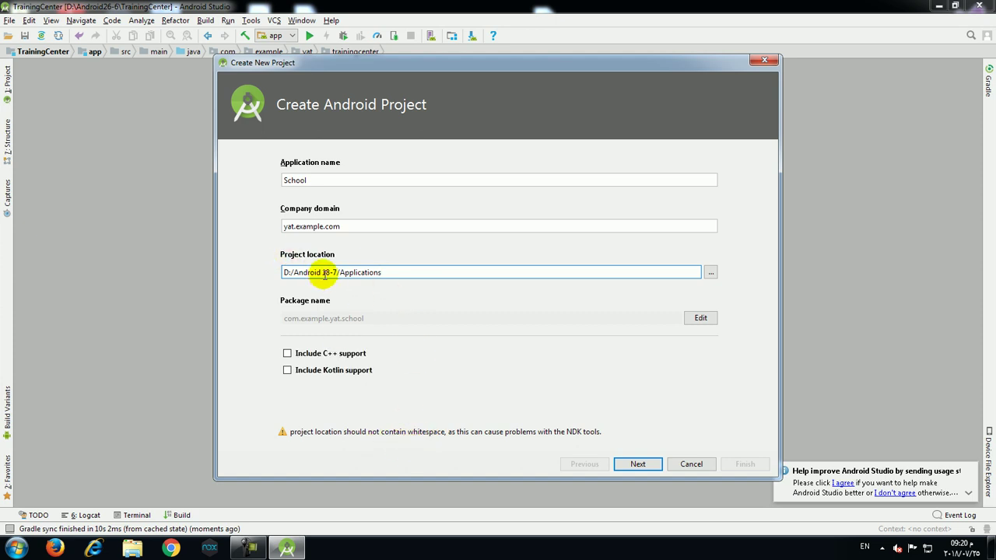
pyautogui.press('BackSpace')
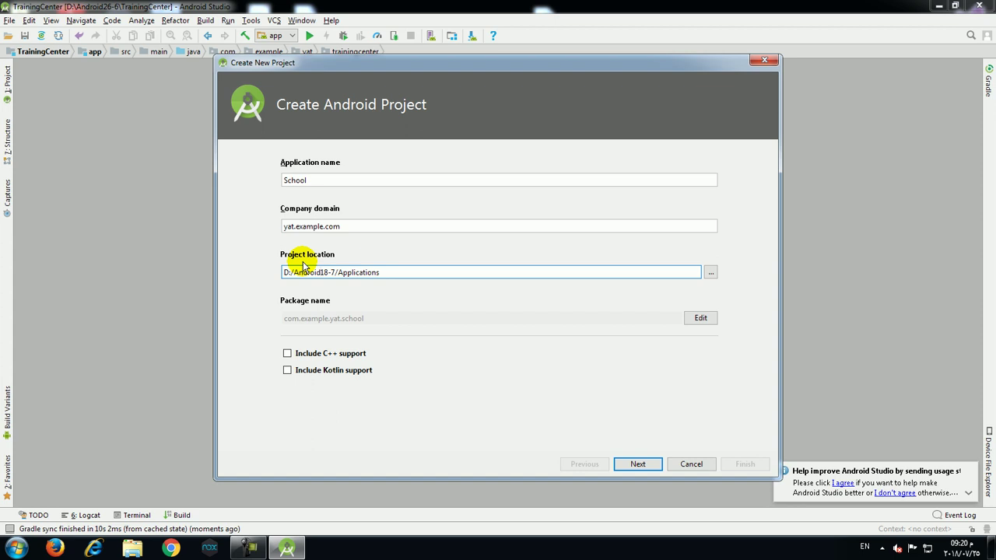
# Switch to Windows Explorer and rename the Android 18-7 folder on Local Disk (D:) to Android18-7
pyautogui.click(132, 548)
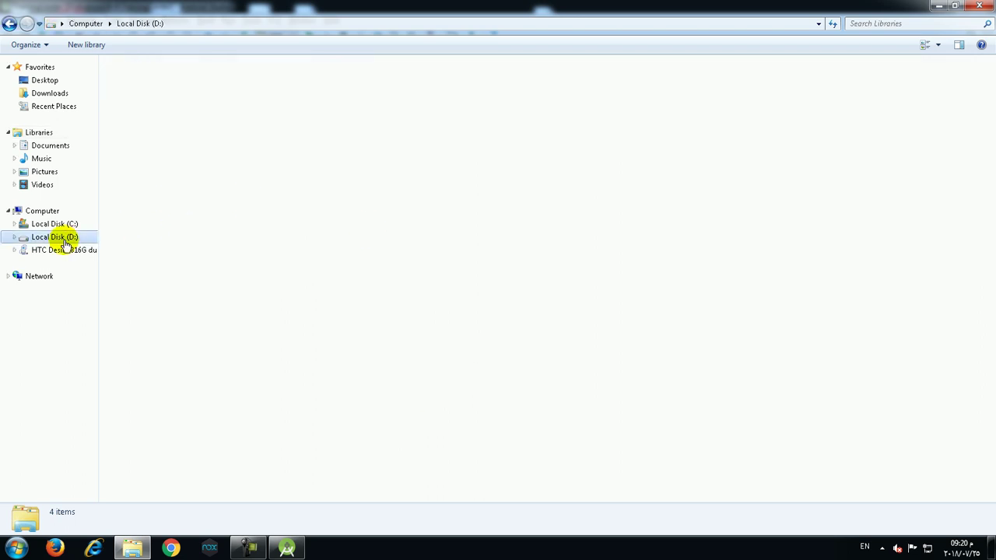
pyautogui.click(63, 237)
pyautogui.click(847, 446)
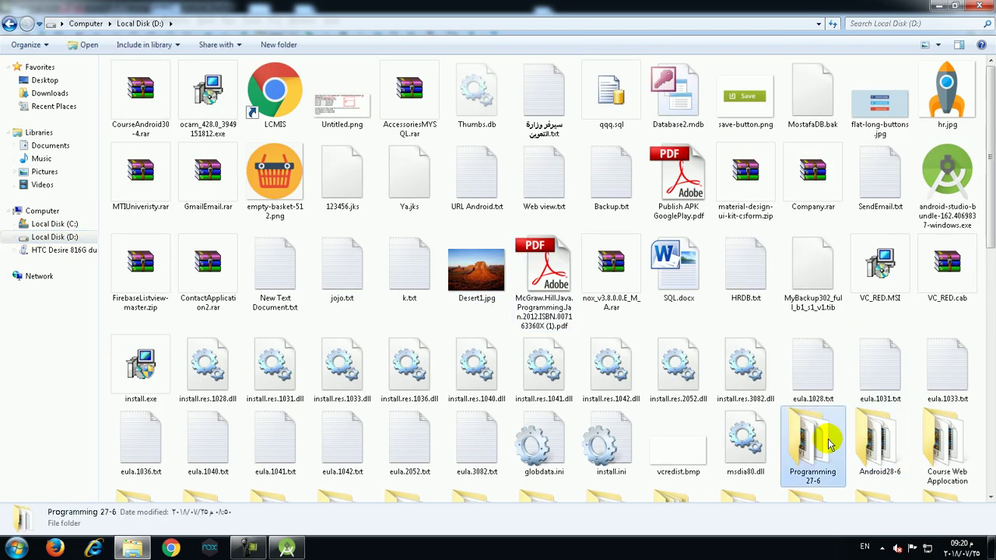
pyautogui.scroll(-3, 846, 445)
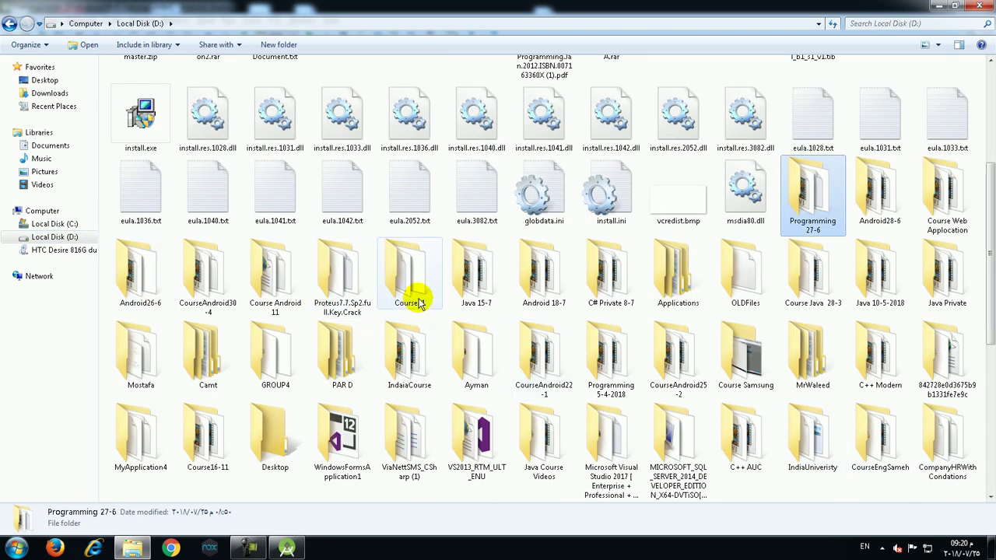
pyautogui.click(813, 271)
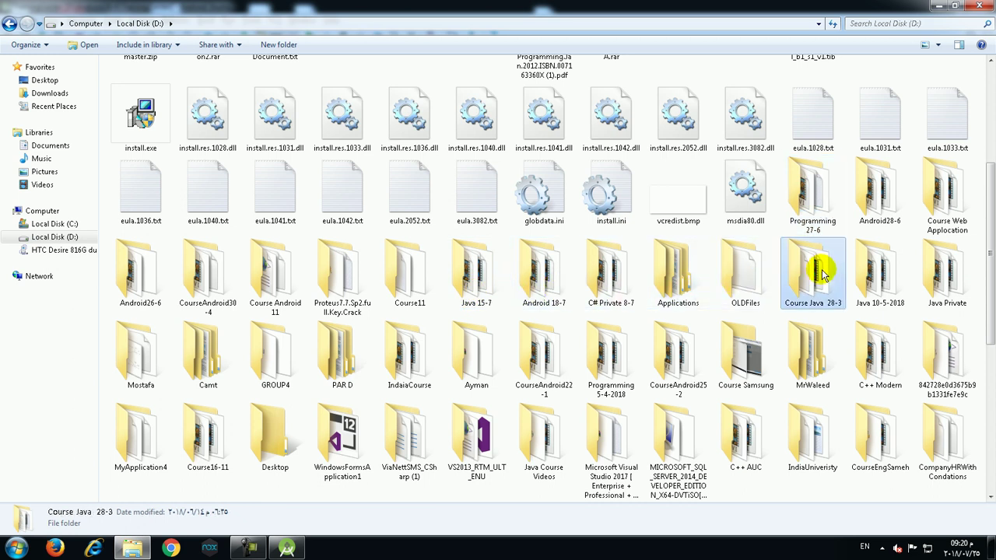
pyautogui.write('ay')
pyautogui.press('a')
pyautogui.press('a')
pyautogui.press('a')
pyautogui.press('a')
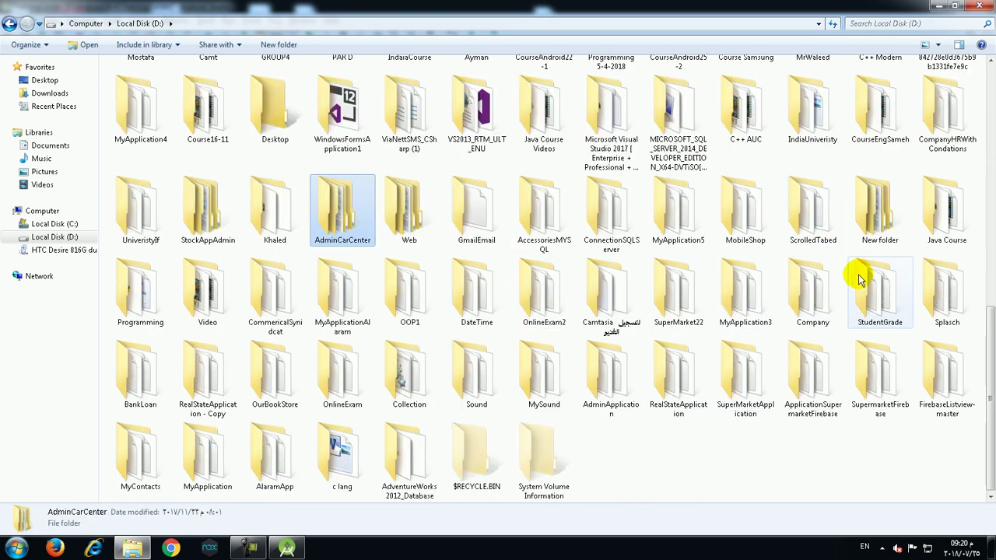
pyautogui.press('a')
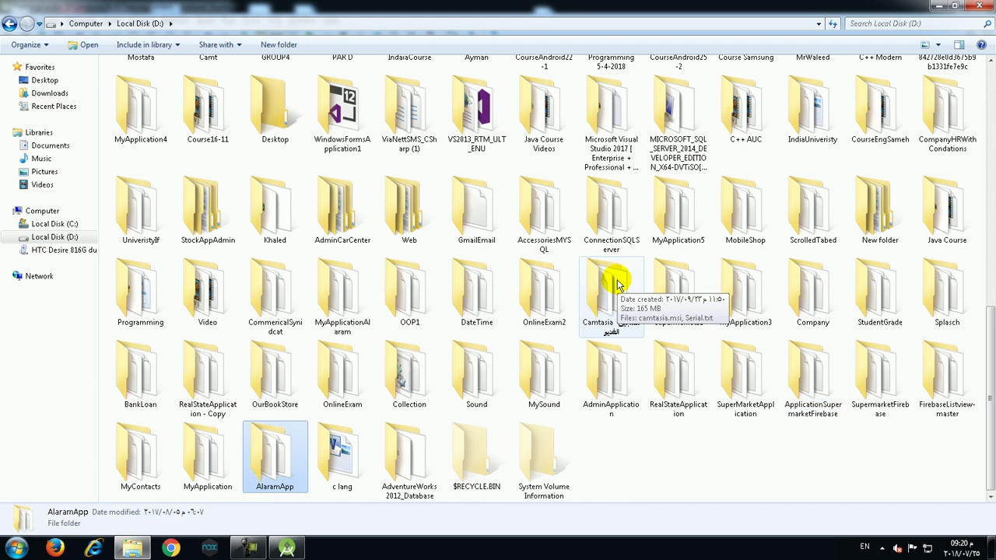
pyautogui.press('a')
pyautogui.press('a')
pyautogui.press('a')
pyautogui.press('a')
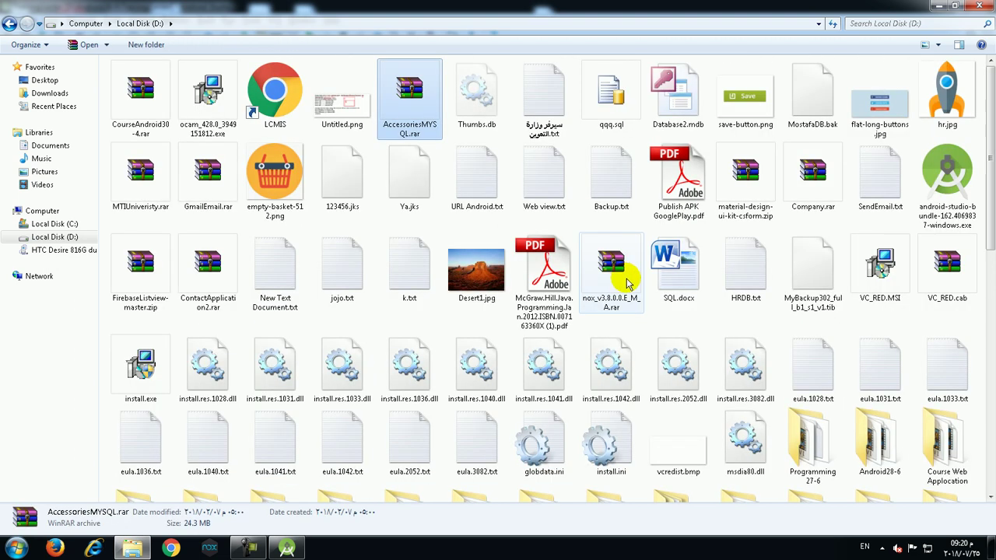
pyautogui.press('a')
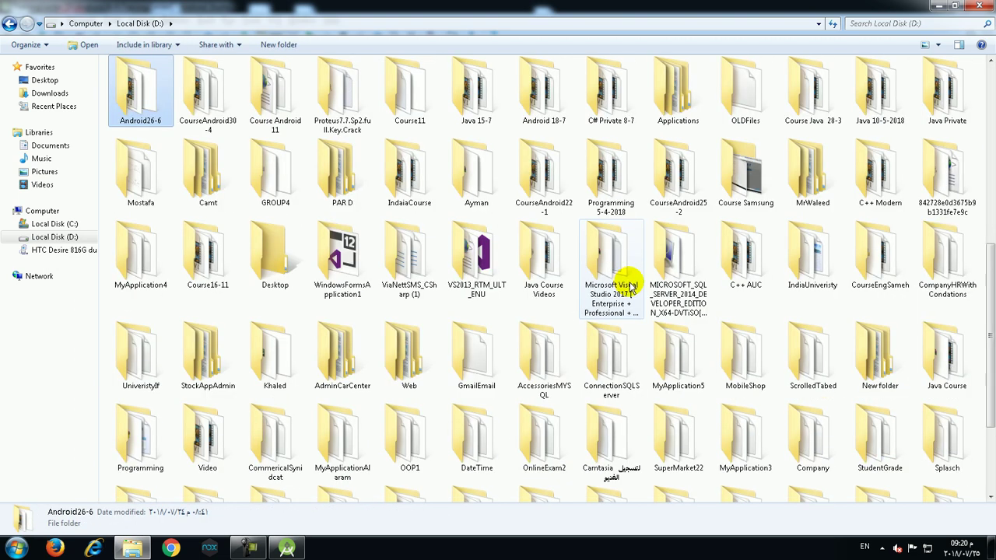
pyautogui.press('a')
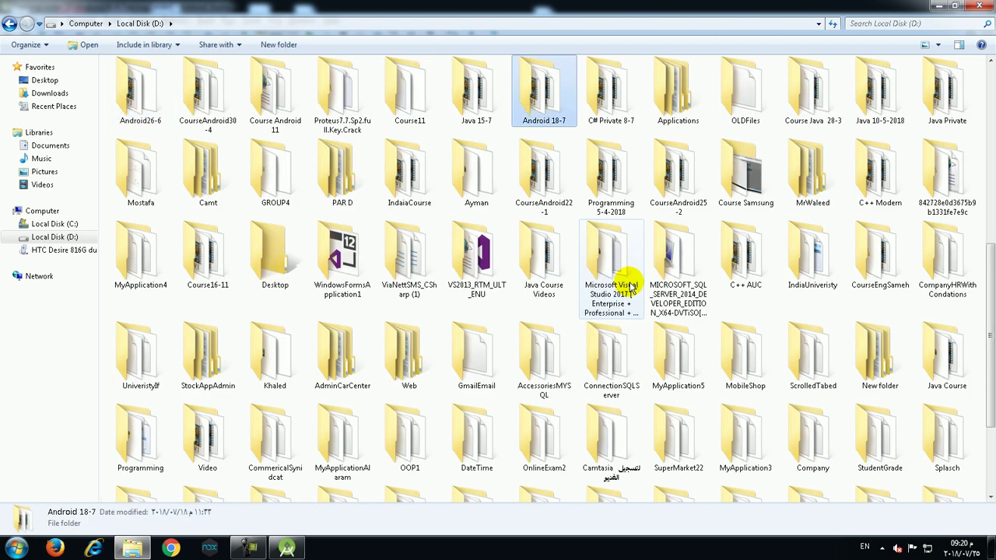
pyautogui.click(553, 127)
pyautogui.click(547, 121)
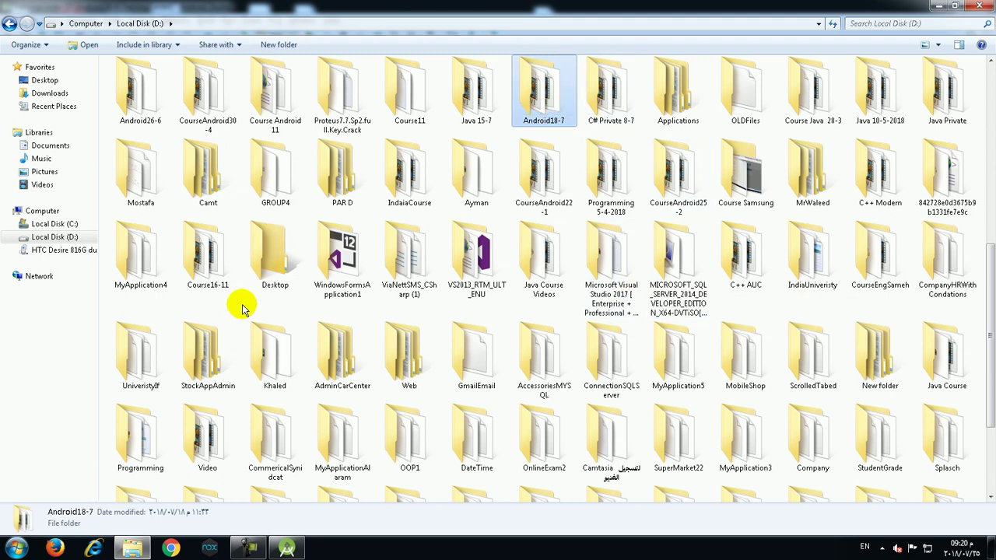
# Return to Android Studio and advance the School project setup to target device selection without C++ or Kotlin support
pyautogui.click(285, 547)
pyautogui.click(634, 464)
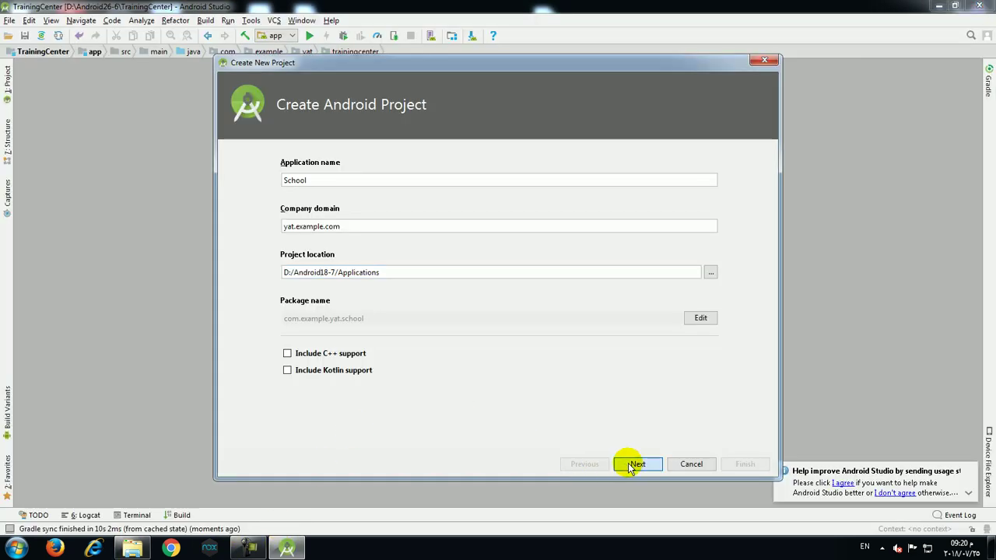
pyautogui.click(585, 462)
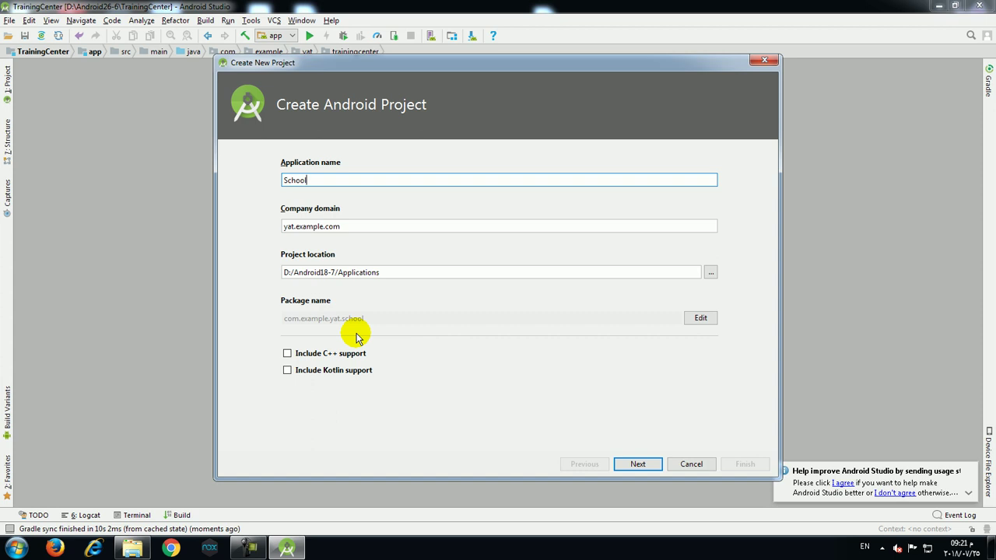
pyautogui.click(314, 354)
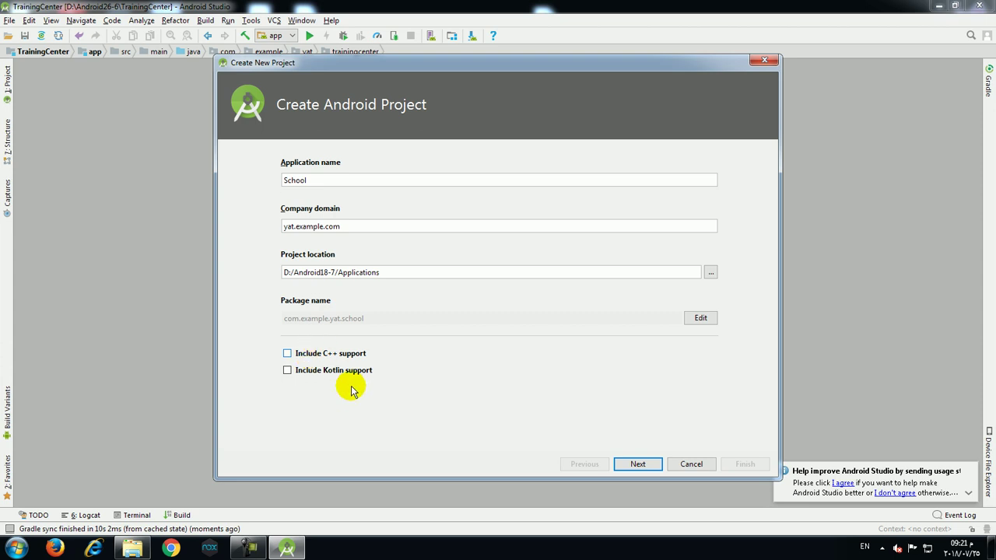
pyautogui.click(639, 465)
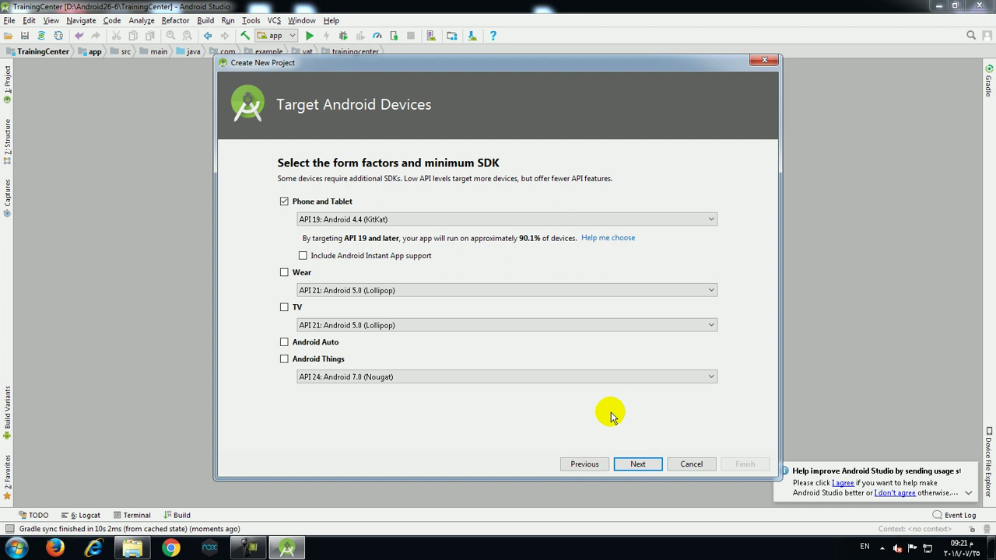
# Set the Phone and Tablet minimum SDK to API 27: Android 8.1 (Oreo)
pyautogui.click(324, 221)
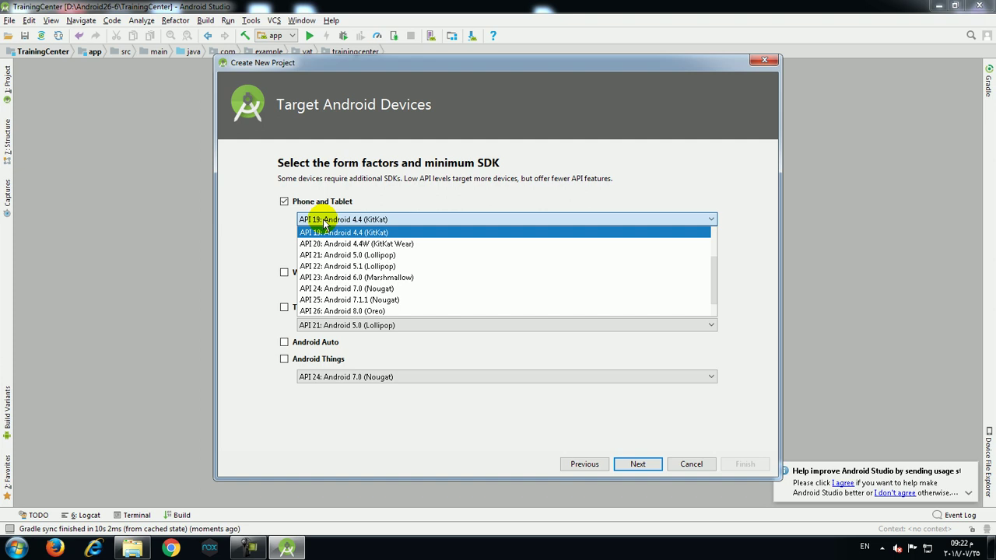
pyautogui.press('Down')
pyautogui.press('Down')
pyautogui.press('Down')
pyautogui.press('Down')
pyautogui.press('Down')
pyautogui.press('Down')
pyautogui.press('Down')
pyautogui.press('Down')
pyautogui.press('Down')
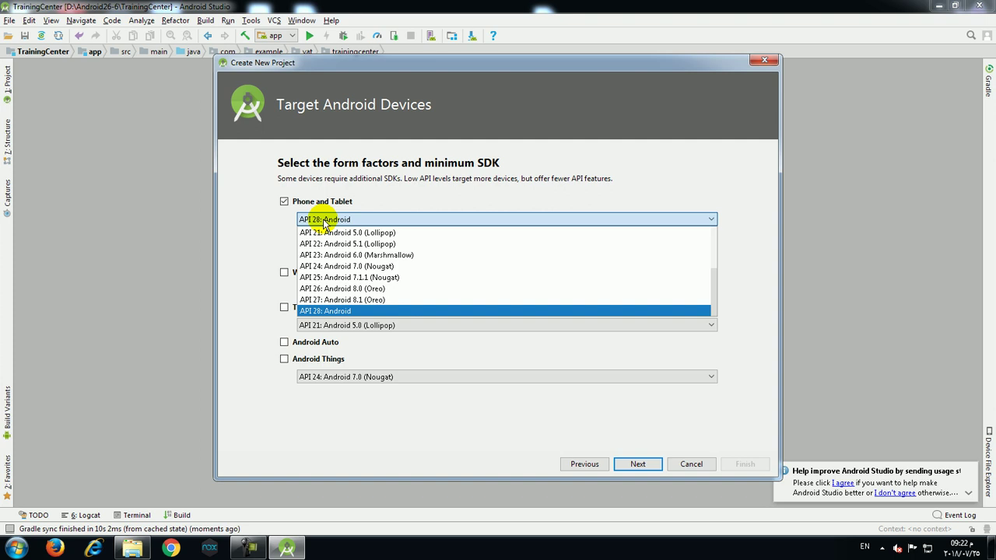
pyautogui.press('Up')
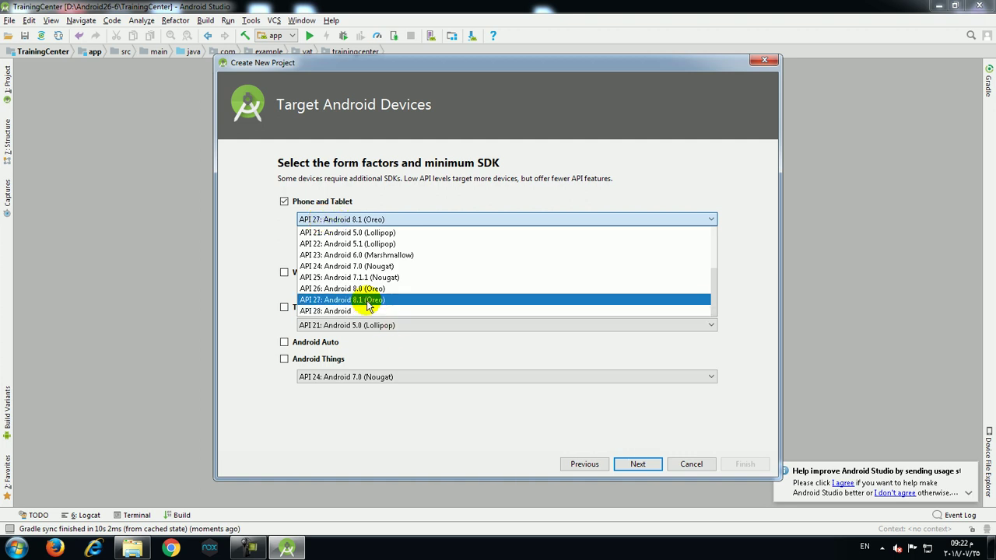
pyautogui.click(358, 300)
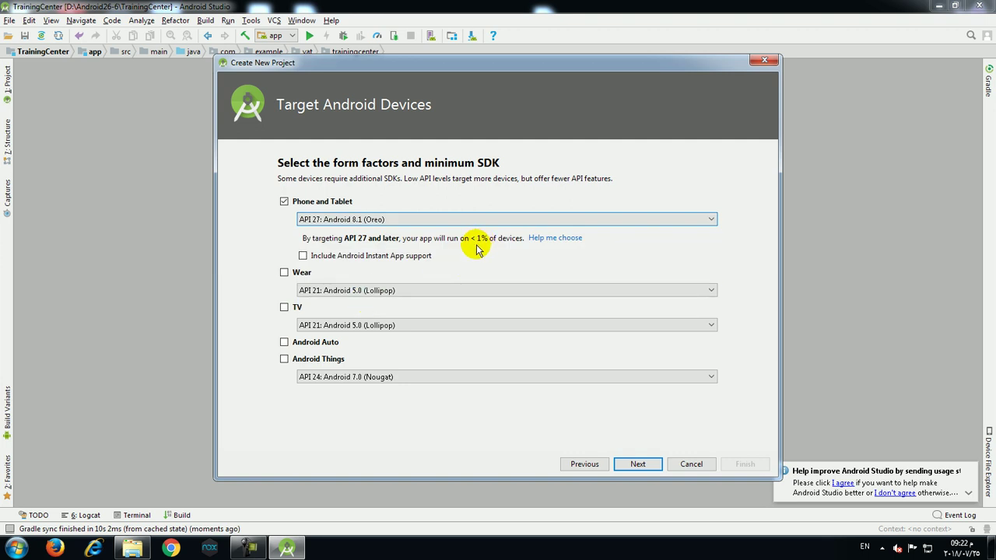
# Change the Phone and Tablet minimum SDK to API 19: Android 4.4 (KitKat)
pyautogui.click(453, 222)
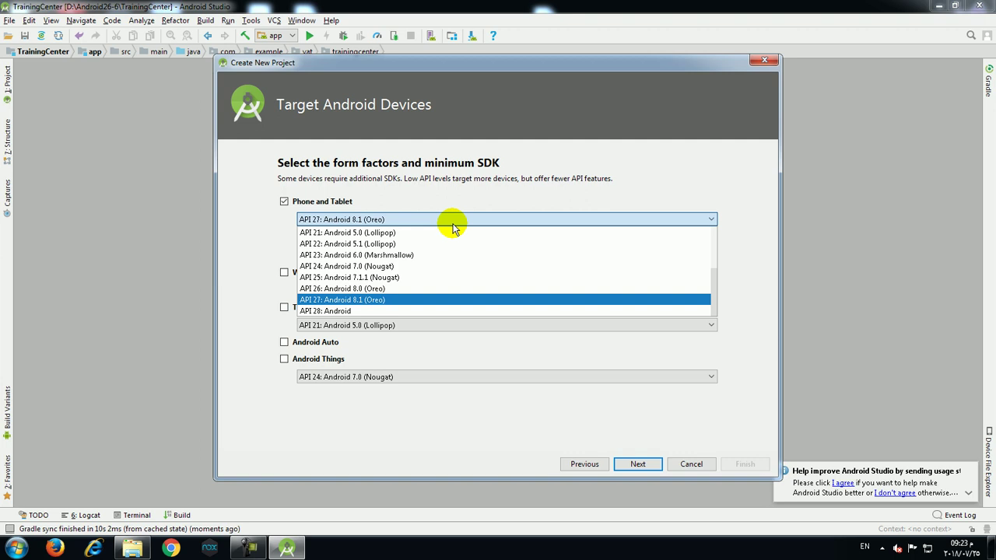
pyautogui.press('Up')
pyautogui.press('Up')
pyautogui.press('Up')
pyautogui.press('Up')
pyautogui.press('Up')
pyautogui.press('Up')
pyautogui.press('Up')
pyautogui.press('Up')
pyautogui.press('Up')
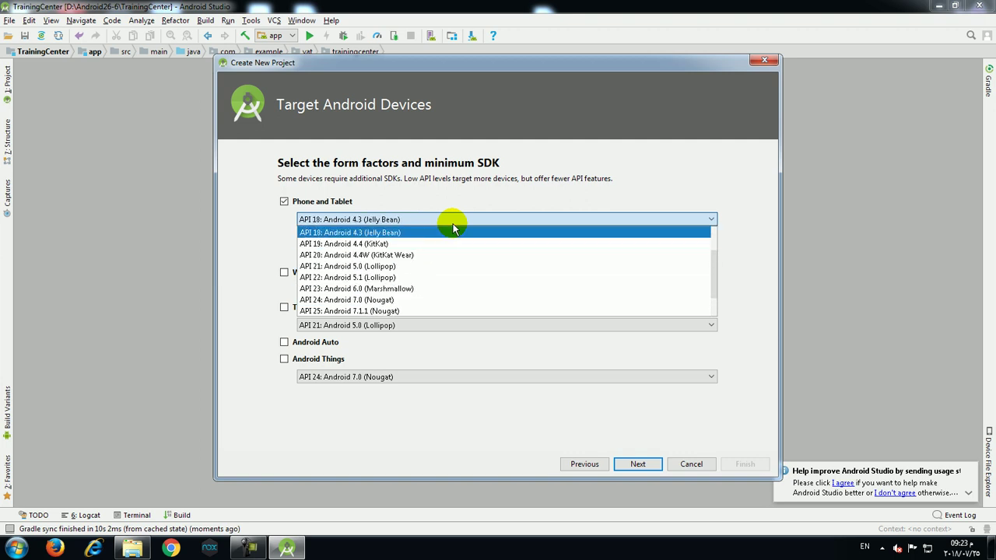
pyautogui.press('Down')
pyautogui.press('Return')
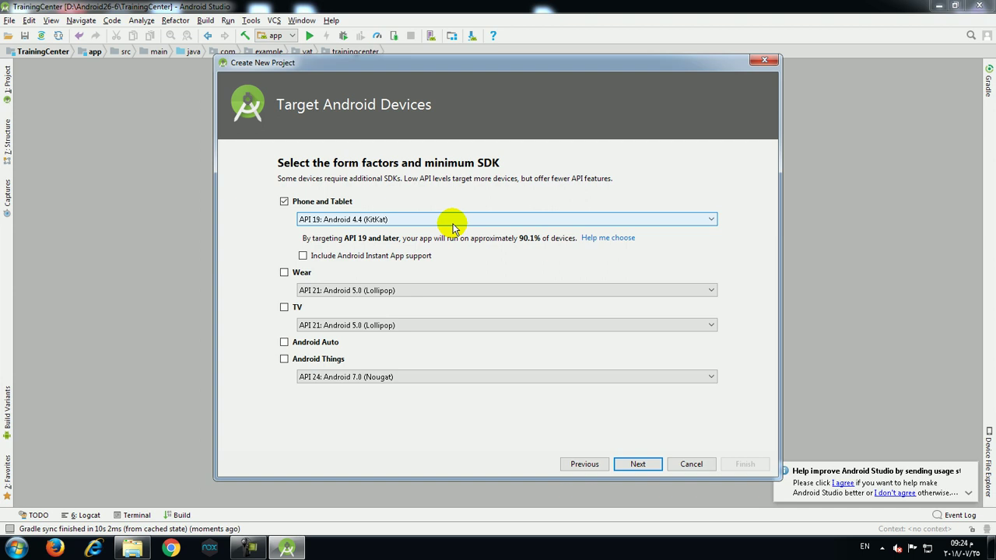
# Enable the Wear form factor, view its minimum SDK choices, and disable Wear again
pyautogui.click(300, 274)
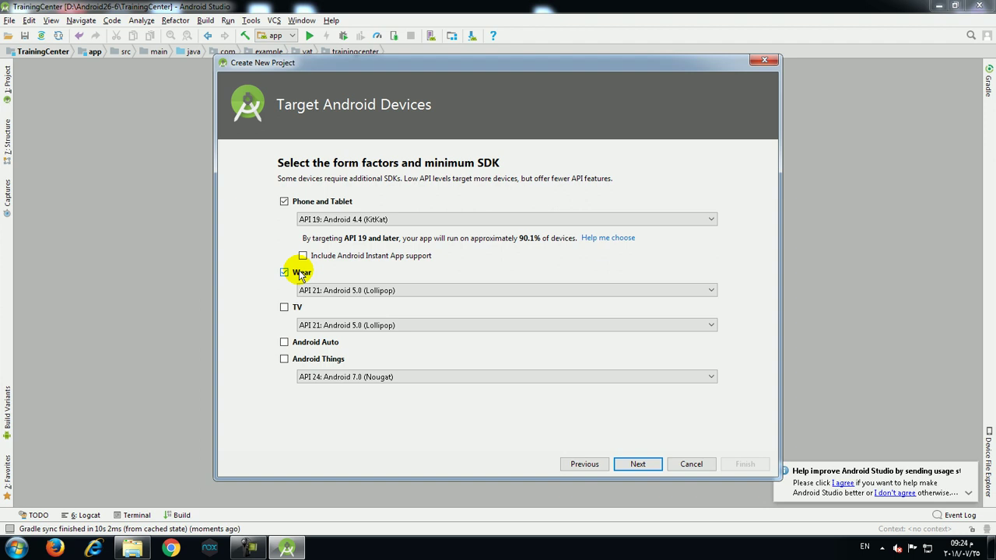
pyautogui.click(346, 291)
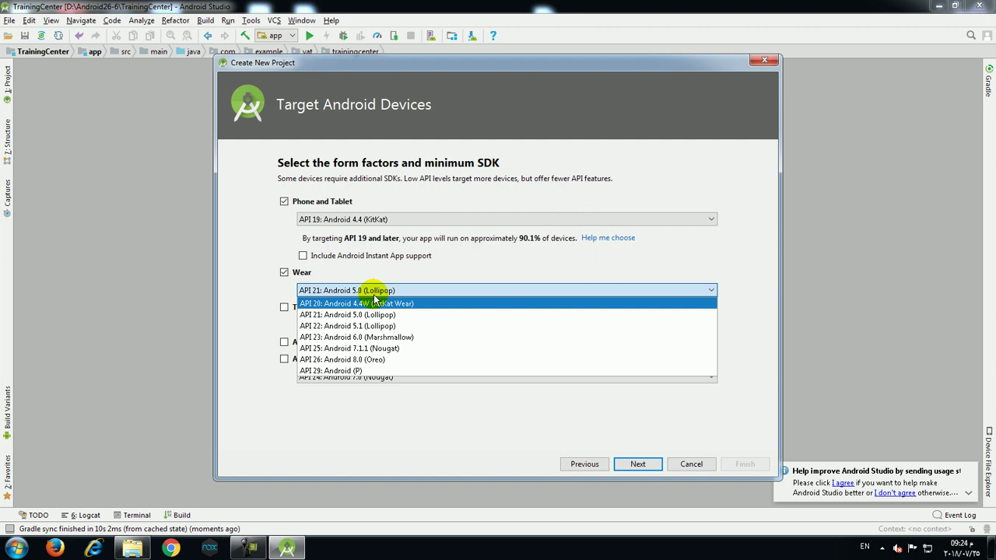
pyautogui.click(285, 273)
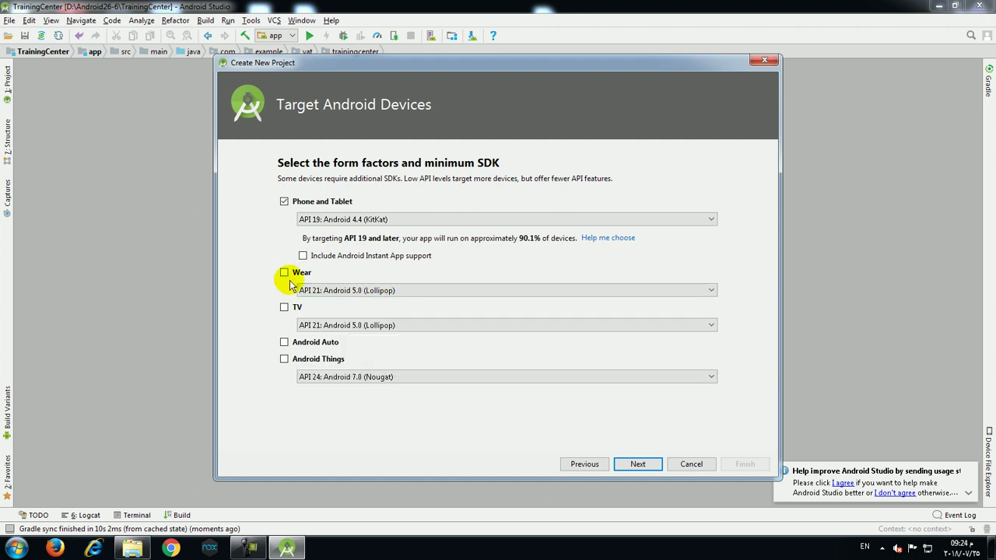
# Toggle the TV form factor on and off, and switch Phone and Tablet off and back on
pyautogui.click(284, 309)
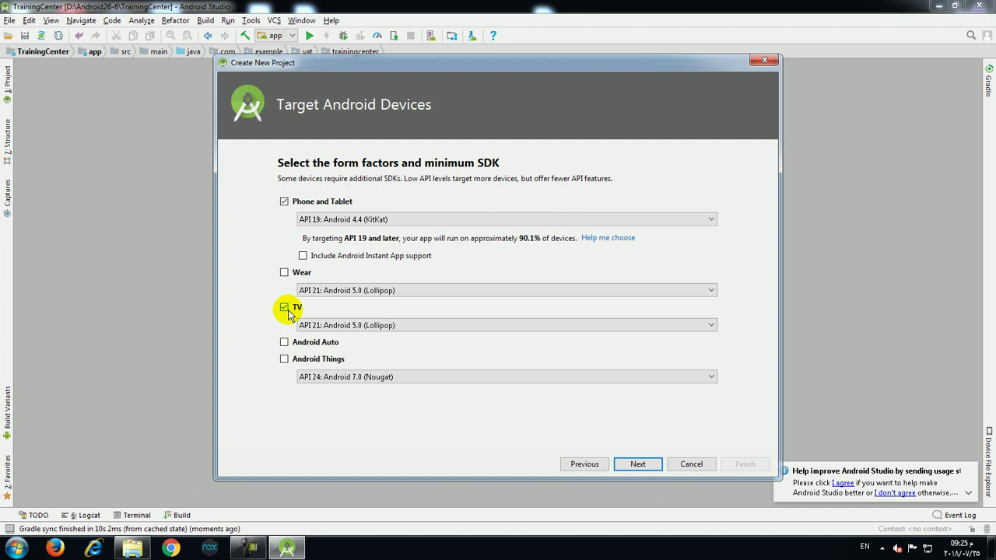
pyautogui.click(284, 307)
pyautogui.click(294, 201)
pyautogui.click(300, 201)
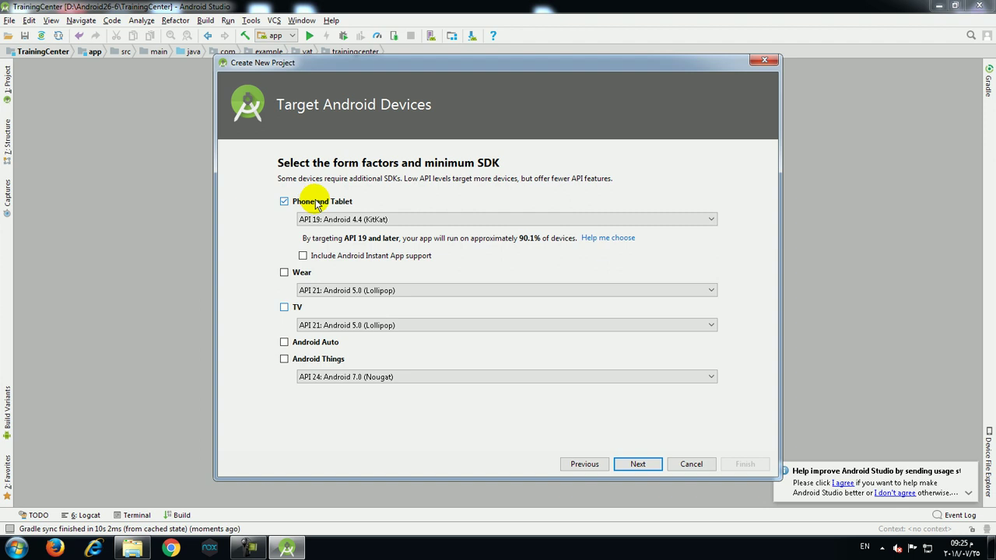
# Enable the Android Things form factor, view its minimum SDK choices, and disable Android Things again
pyautogui.click(284, 358)
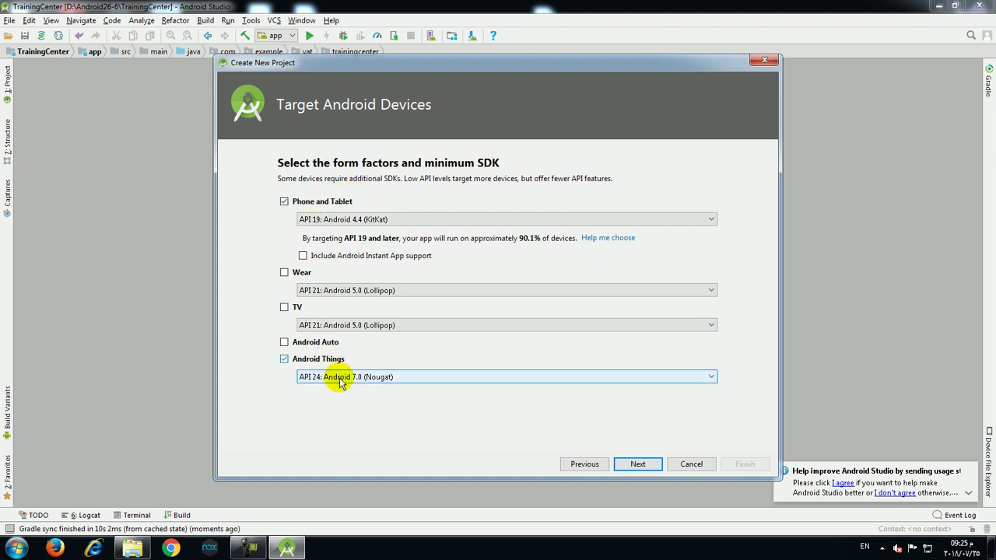
pyautogui.click(339, 377)
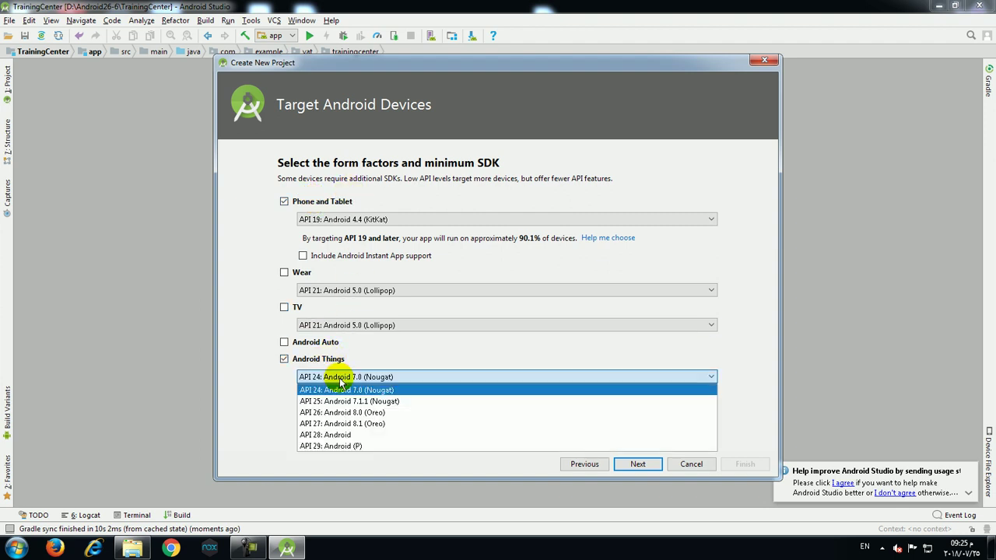
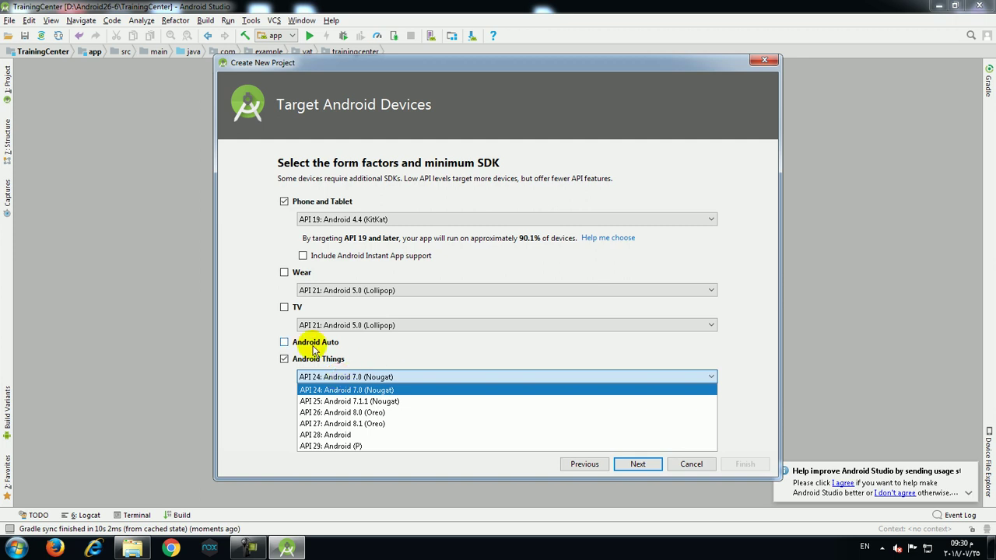
pyautogui.click(285, 359)
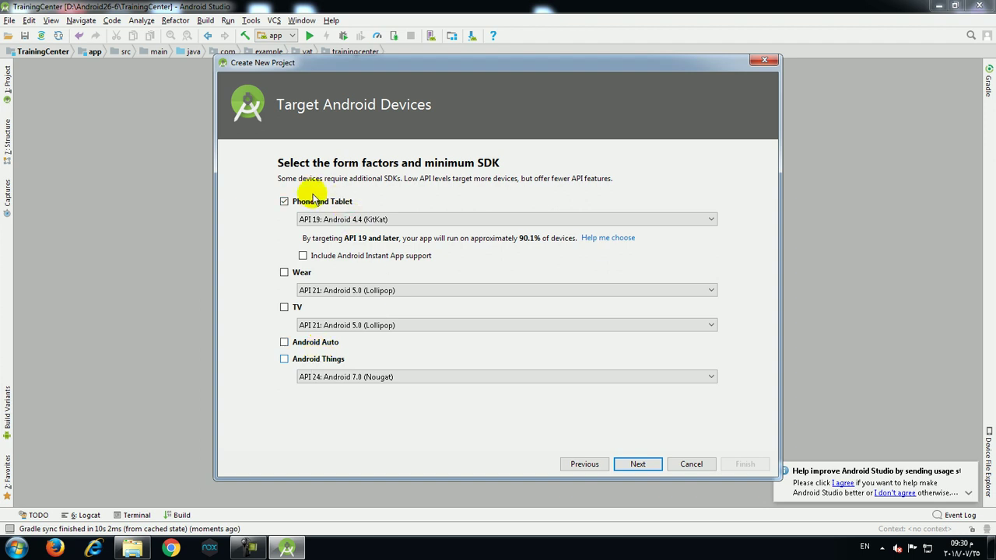
# Try API 27: Android 8.1 (Oreo) as the minimum SDK for Phone and Tablet
pyautogui.click(381, 224)
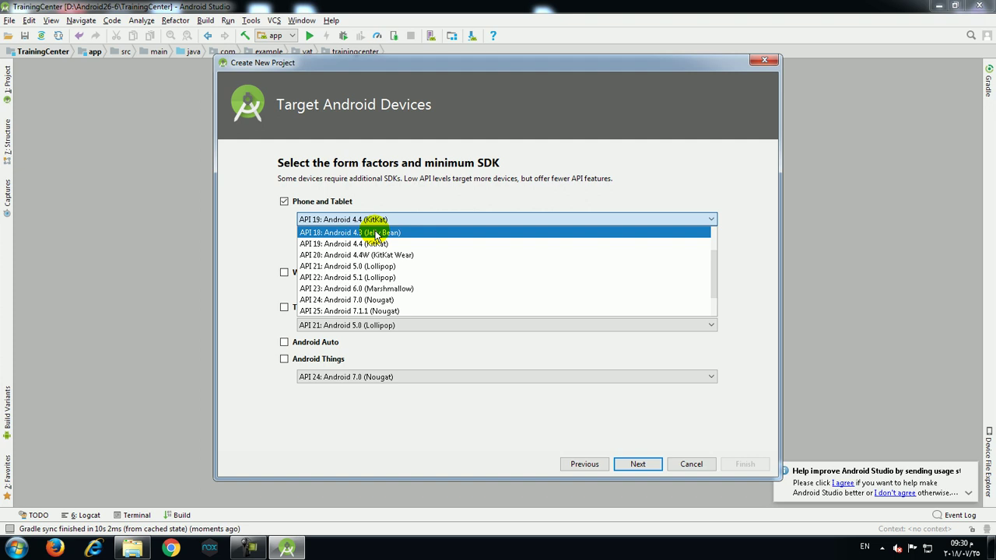
pyautogui.press('Down')
pyautogui.press('Down')
pyautogui.press('Down')
pyautogui.press('Down')
pyautogui.press('Down')
pyautogui.press('Down')
pyautogui.press('Down')
pyautogui.press('Down')
pyautogui.press('Down')
pyautogui.press('Down')
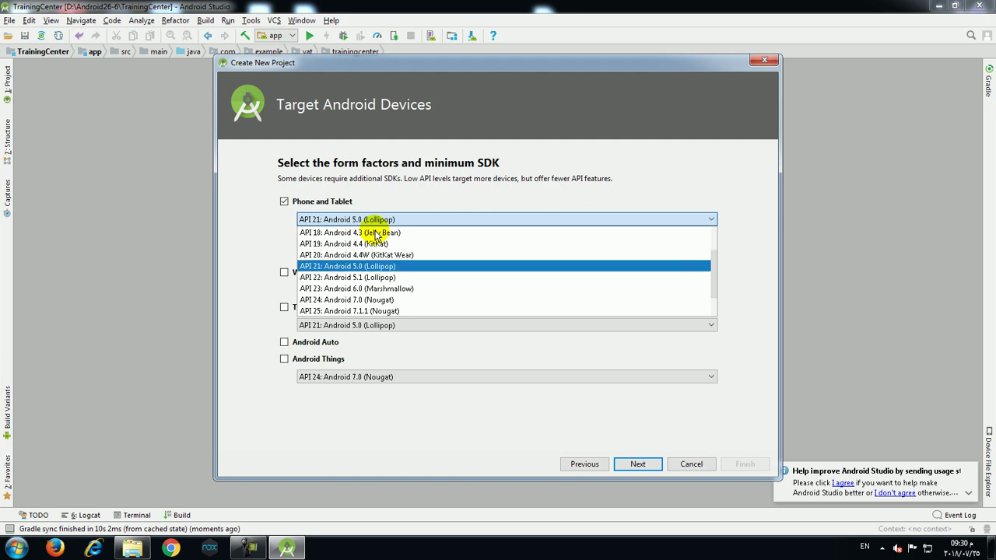
pyautogui.press('Up')
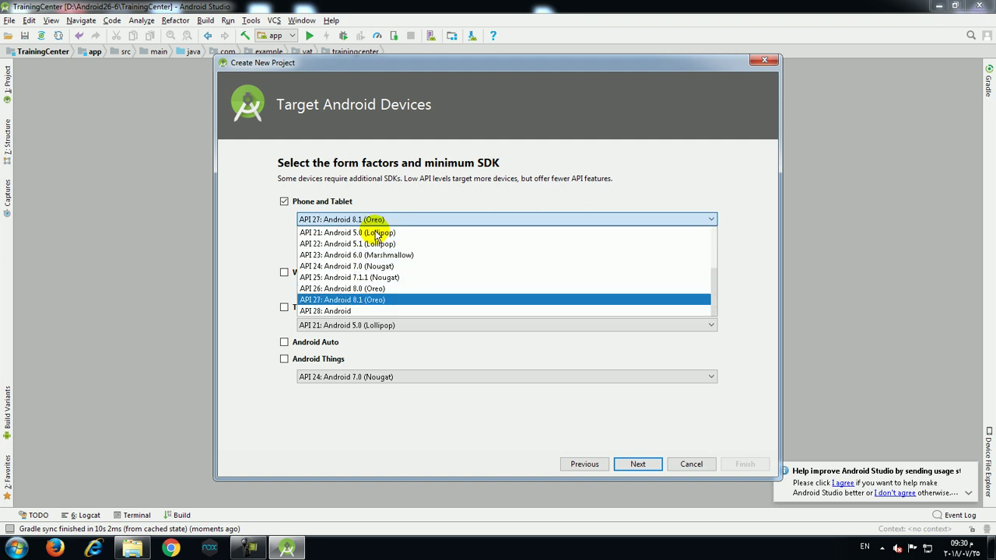
pyautogui.click(396, 300)
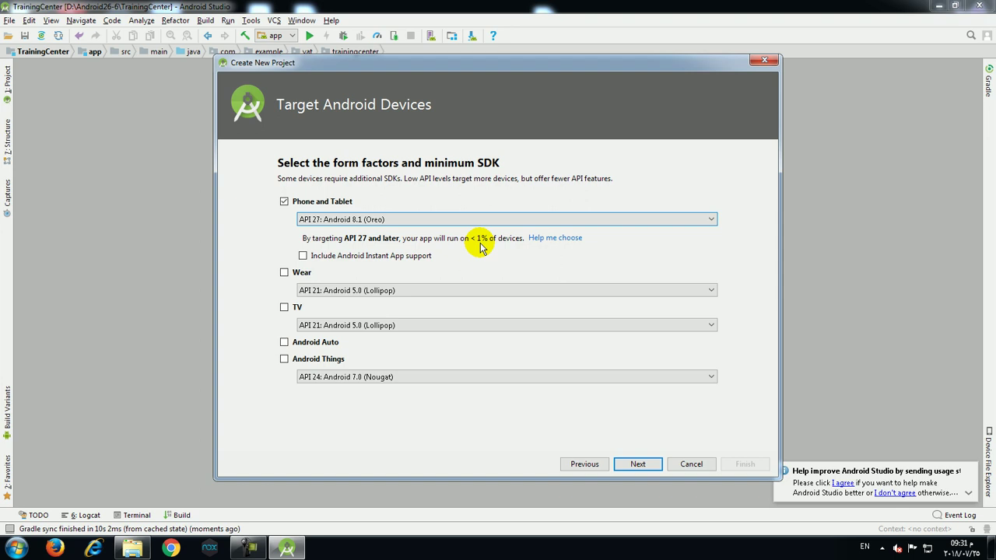
# Set the Phone and Tablet minimum SDK to API 19: Android 4.4 (KitKat) and advance to adding an activity
pyautogui.click(444, 221)
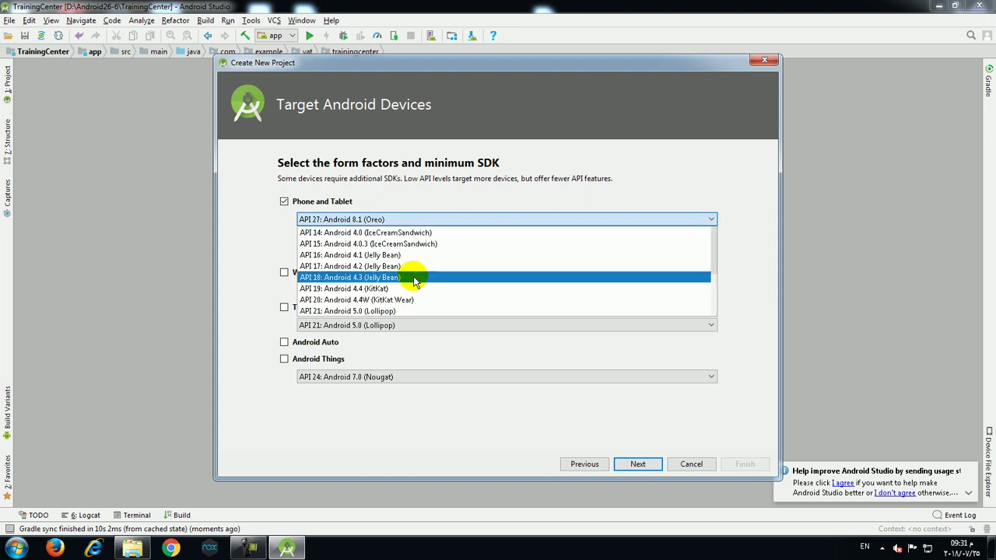
pyautogui.scroll(2, 348, 277)
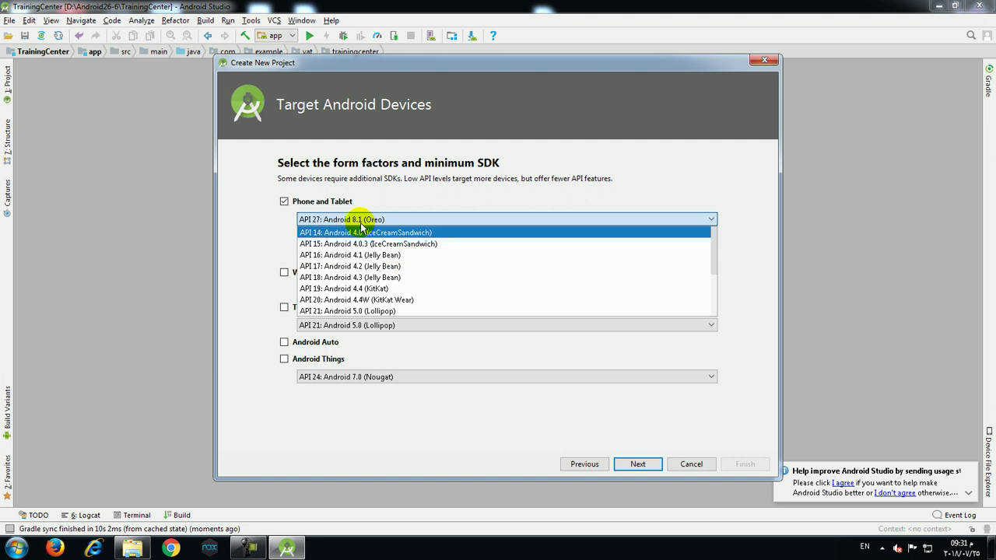
pyautogui.click(375, 289)
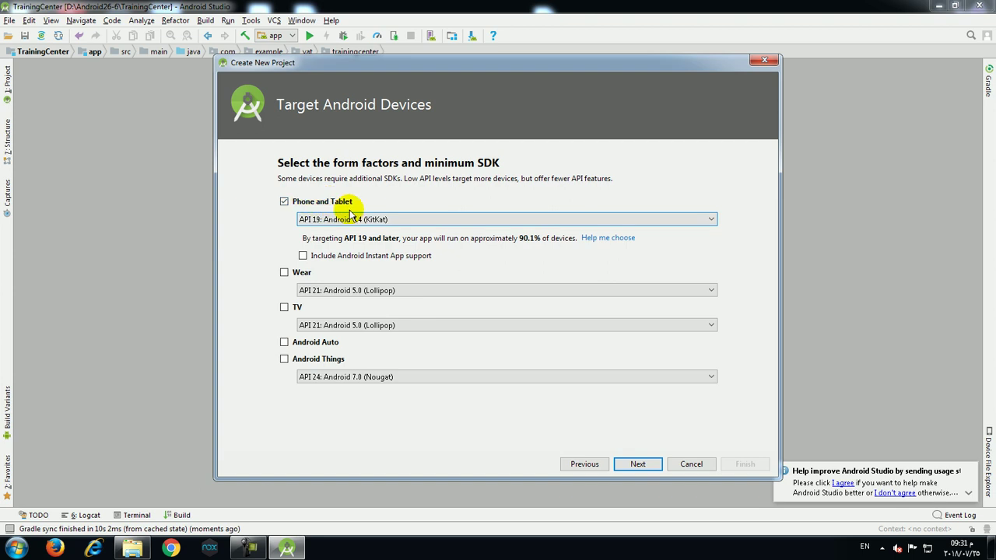
pyautogui.click(639, 469)
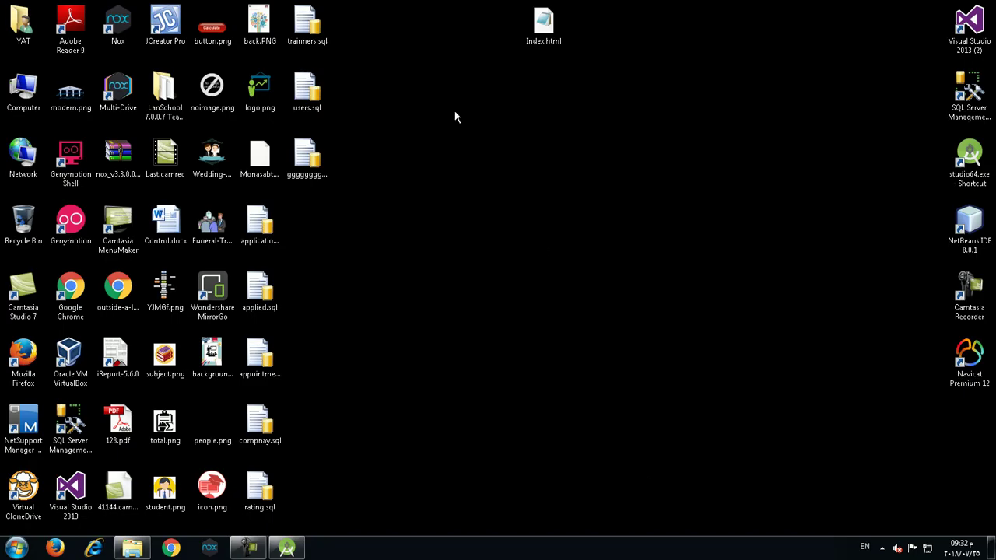
# View the Personalization settings from the Windows desktop, and close them
pyautogui.rightClick(455, 112)
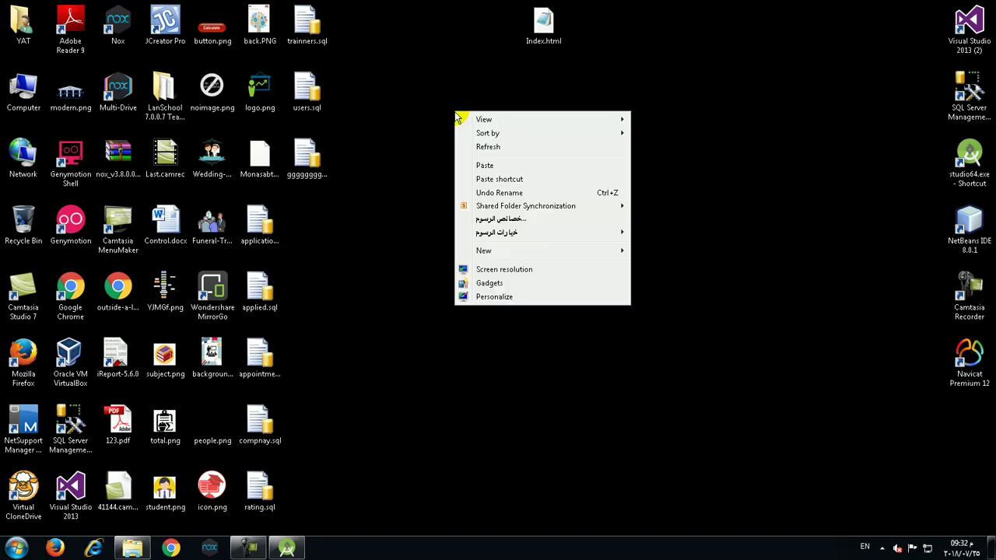
pyautogui.click(495, 295)
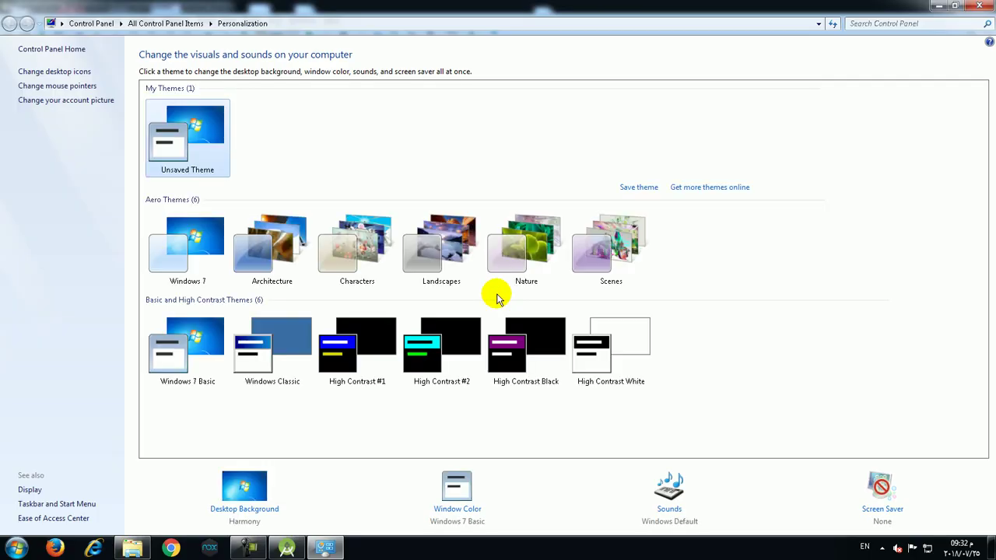
pyautogui.click(979, 5)
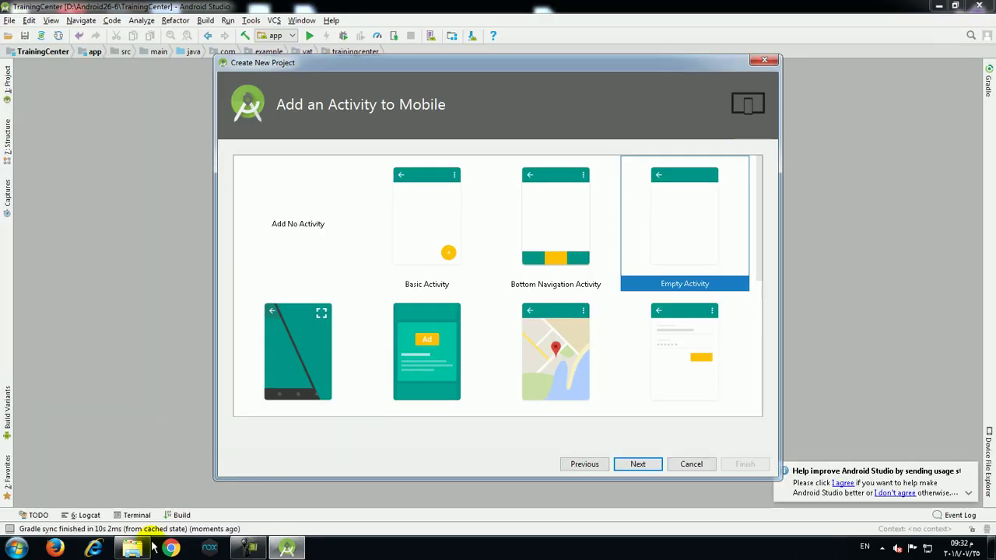
# Switch to Google Chrome to view its new tab page, and return to the project setup in Android Studio
pyautogui.click(171, 549)
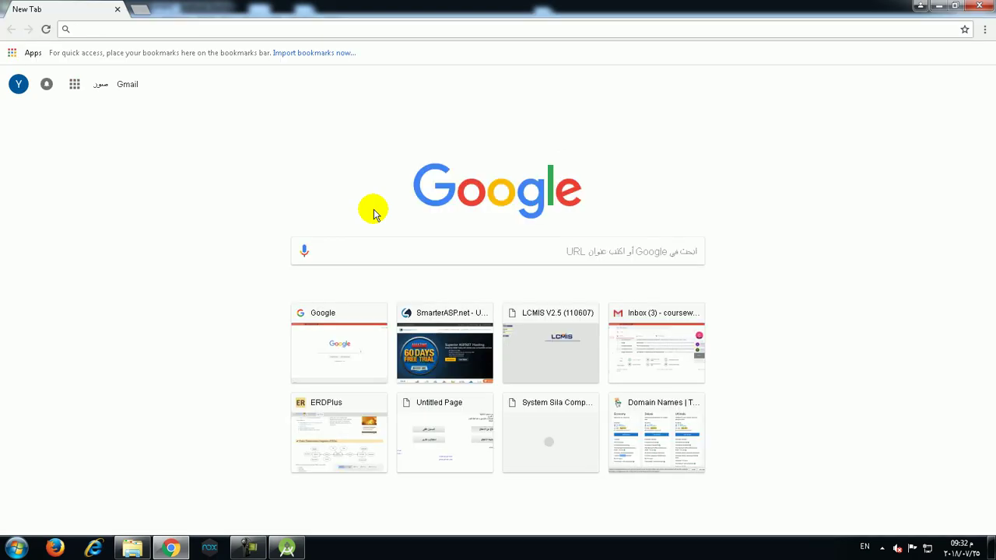
pyautogui.click(287, 549)
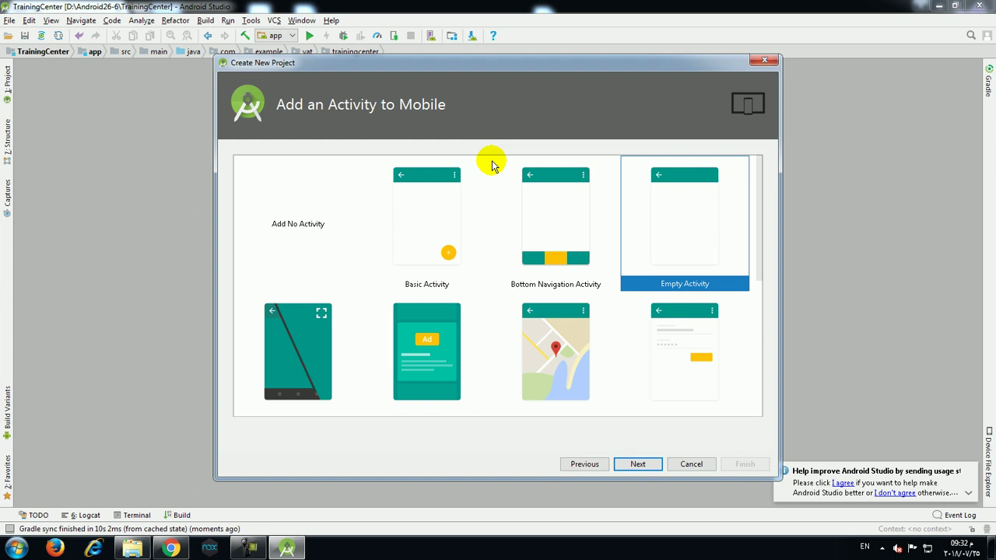
pyautogui.click(255, 546)
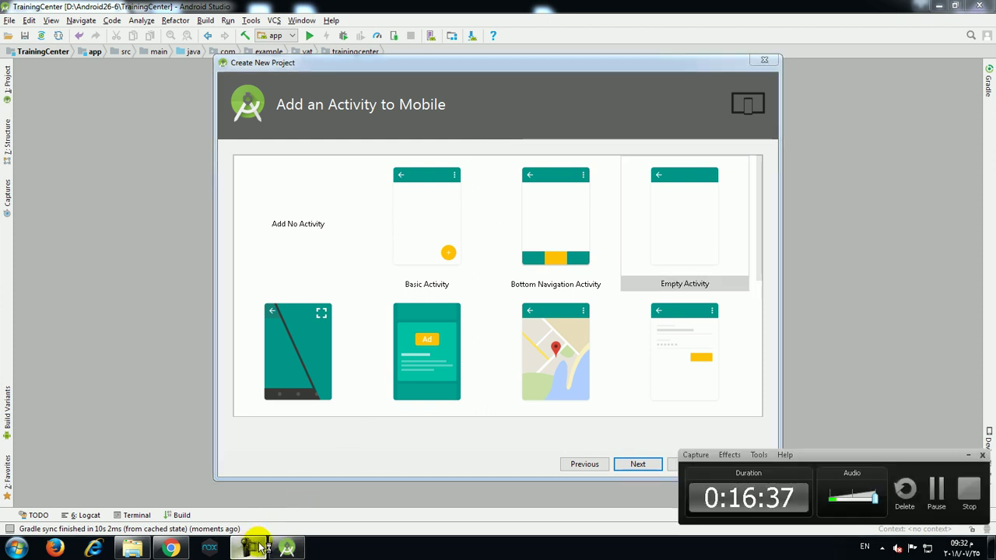
pyautogui.click(259, 547)
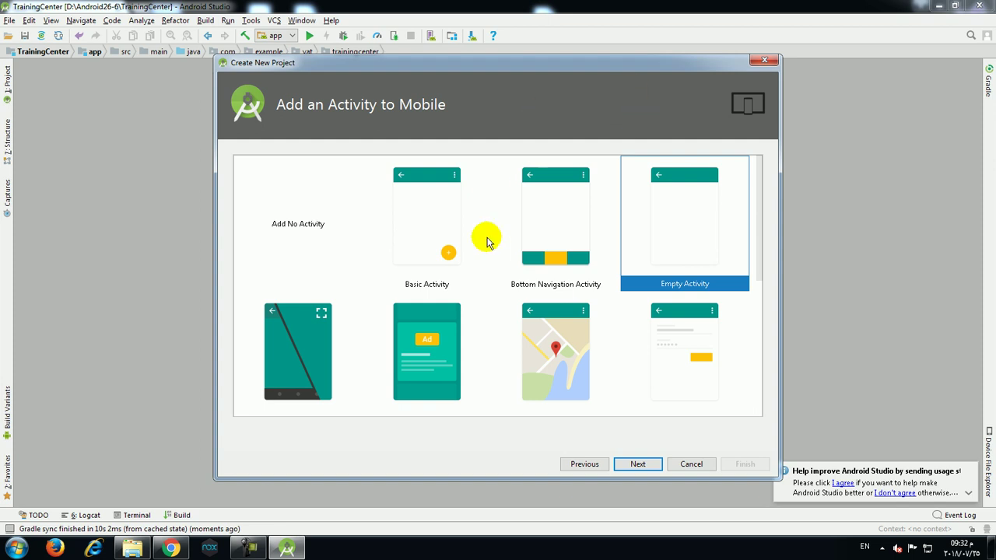
# Look through the Basic, Bottom Navigation, Fullscreen, Google AdMob Ads, Google Maps and Login activity templates by selecting each one
pyautogui.click(419, 257)
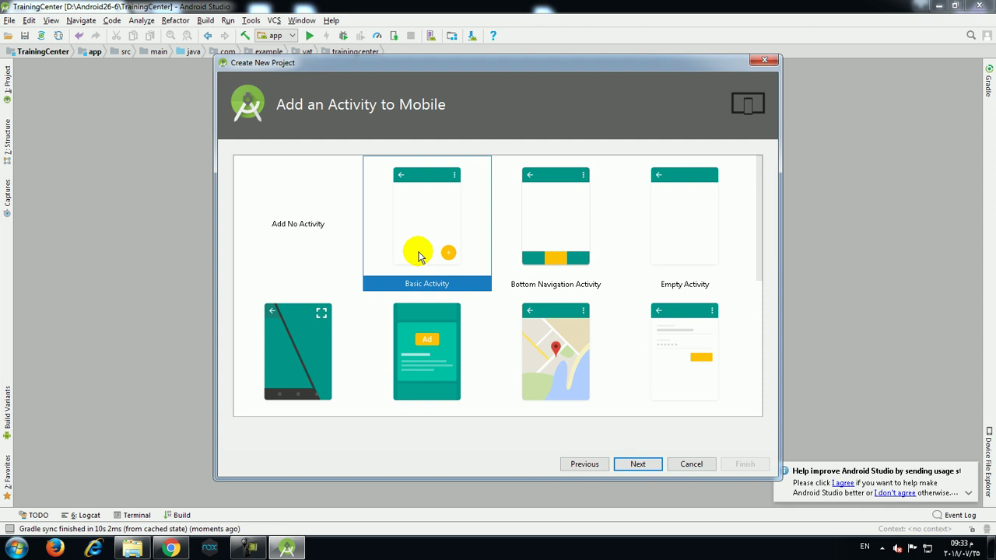
pyautogui.click(553, 221)
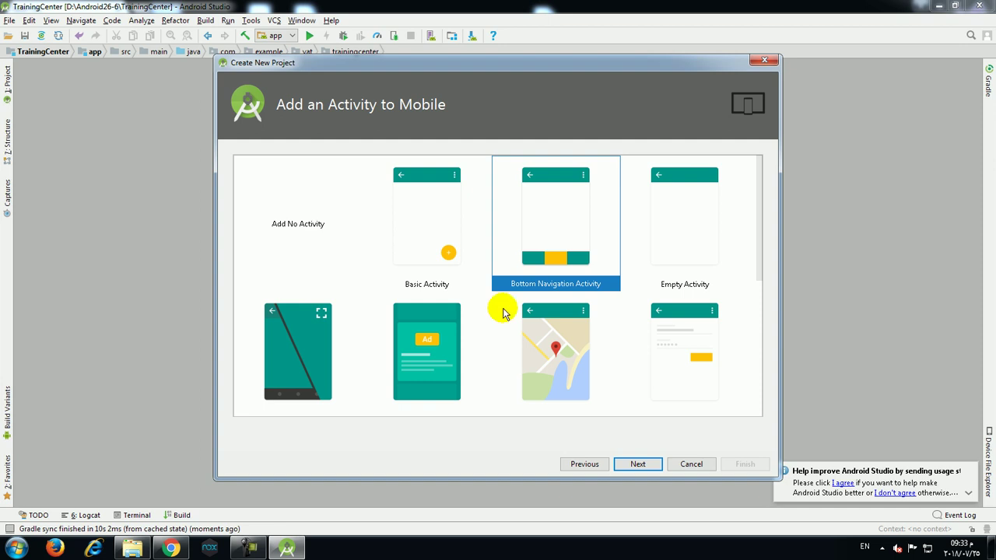
pyautogui.click(306, 345)
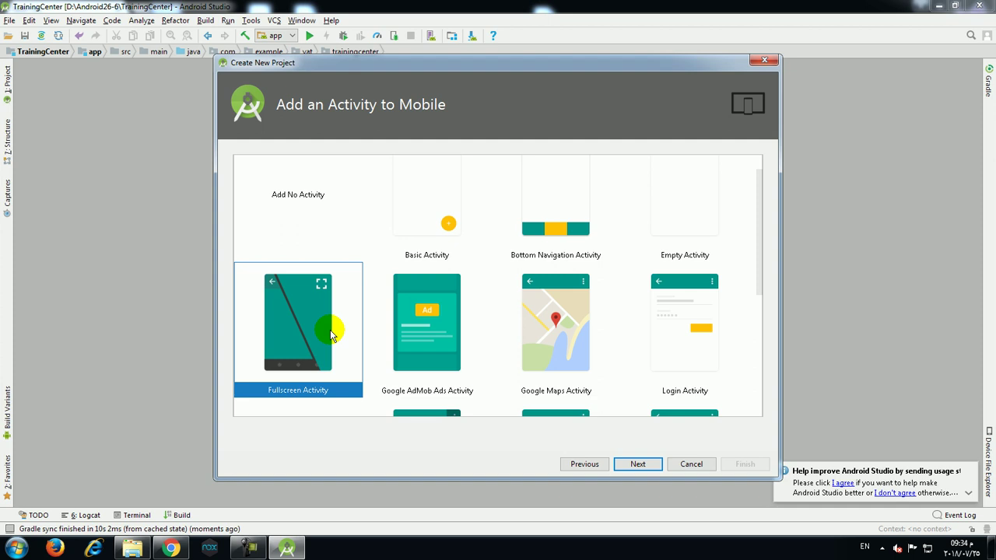
pyautogui.click(417, 342)
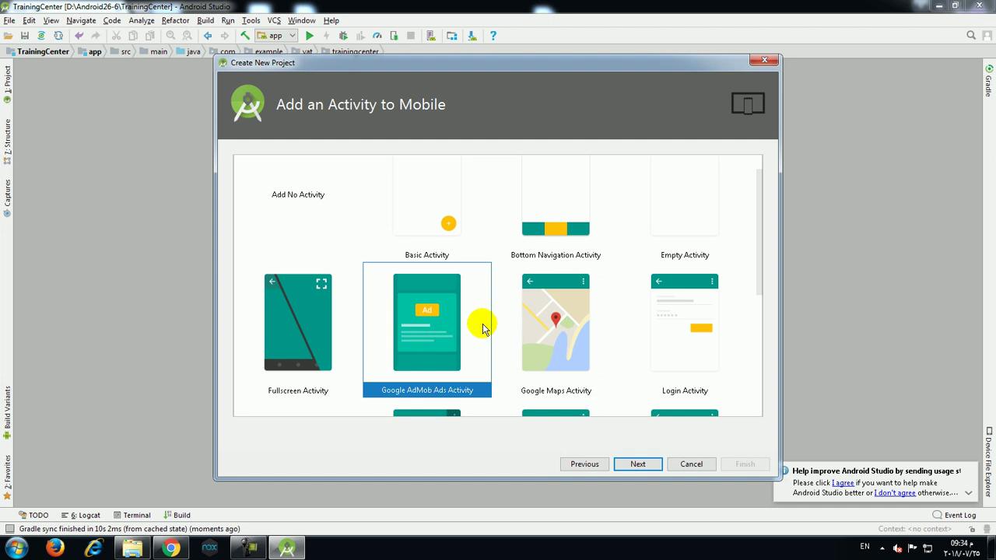
pyautogui.click(556, 326)
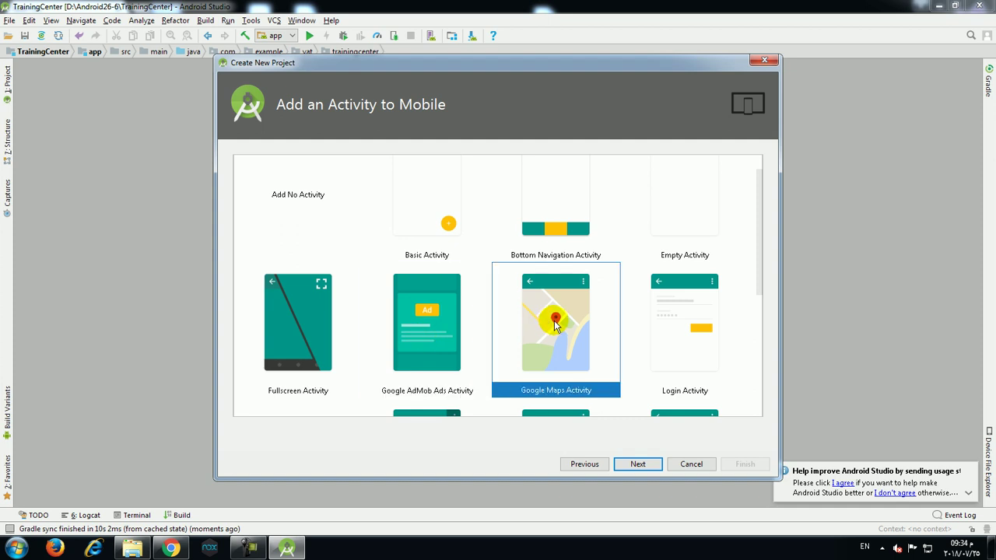
pyautogui.click(710, 305)
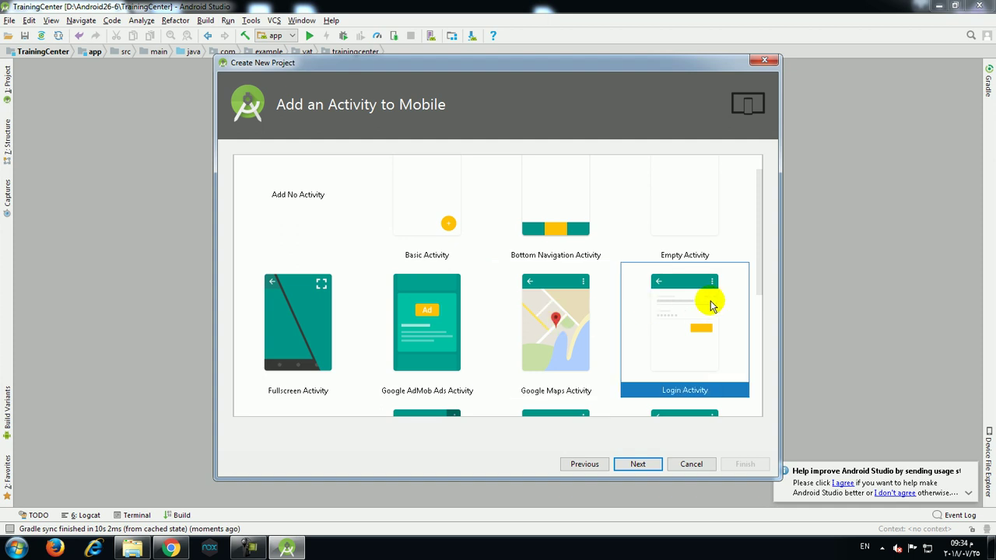
# Look through the Master/Detail Flow, Navigation Drawer, Scrolling, Settings and Tabbed activity templates by selecting each one
pyautogui.scroll(-5, 645, 311)
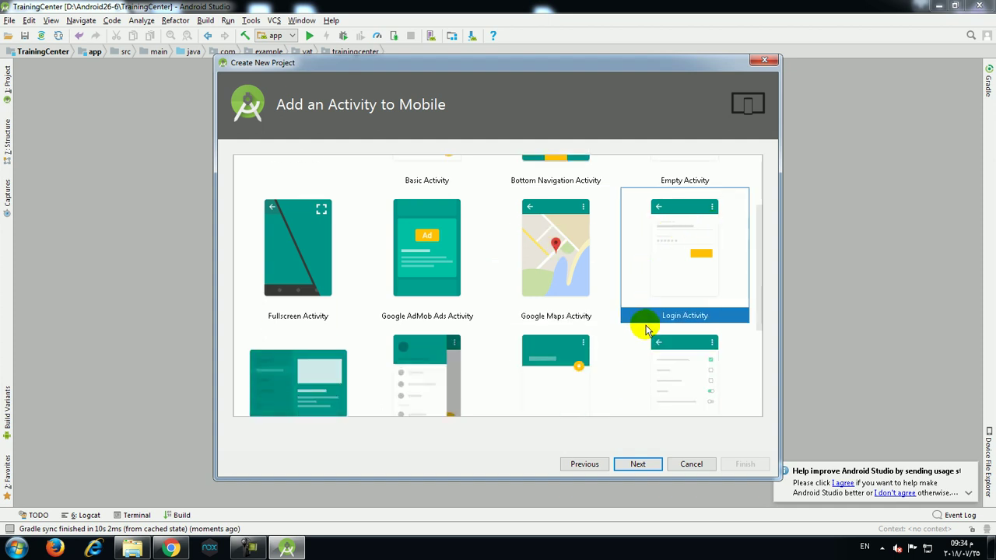
pyautogui.click(310, 303)
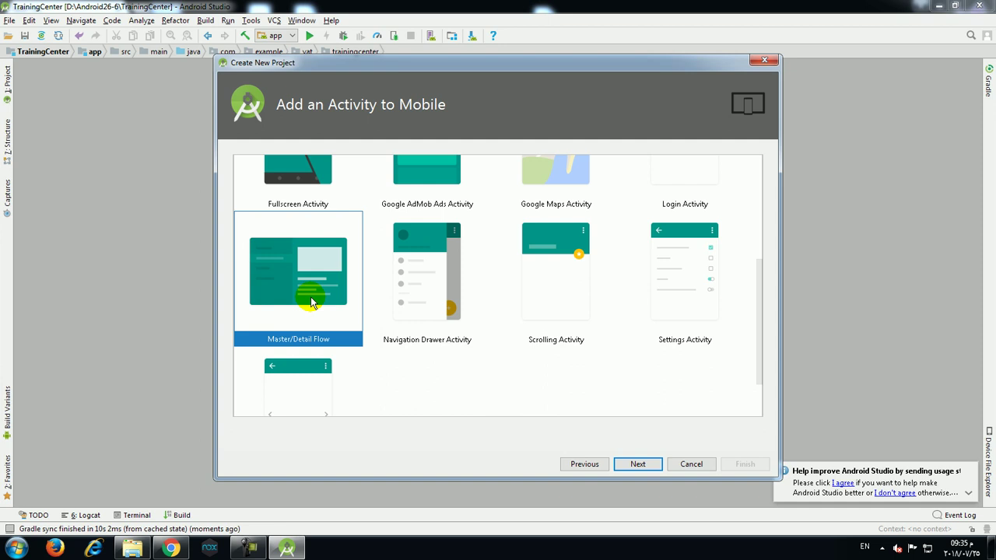
pyautogui.press('Right')
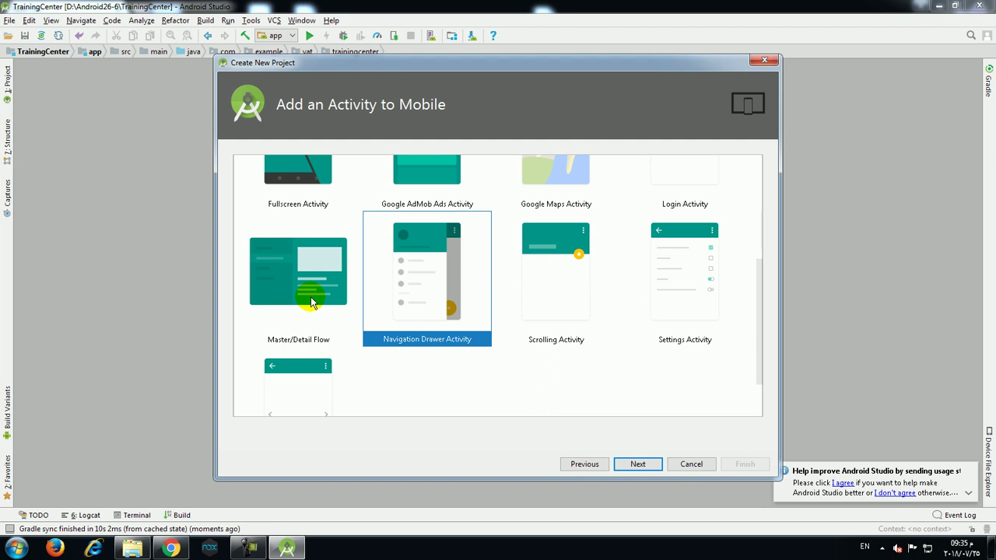
pyautogui.press('Right')
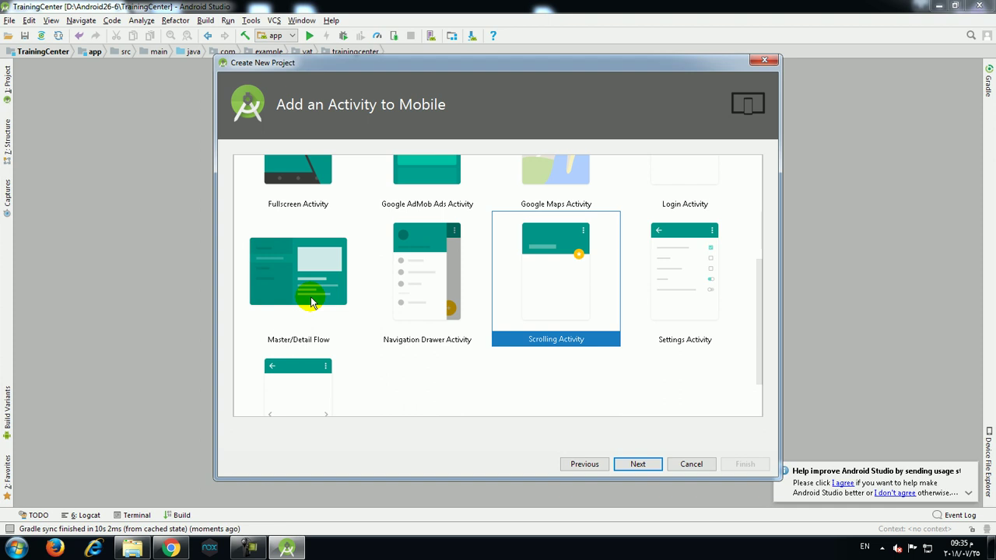
pyautogui.press('Right')
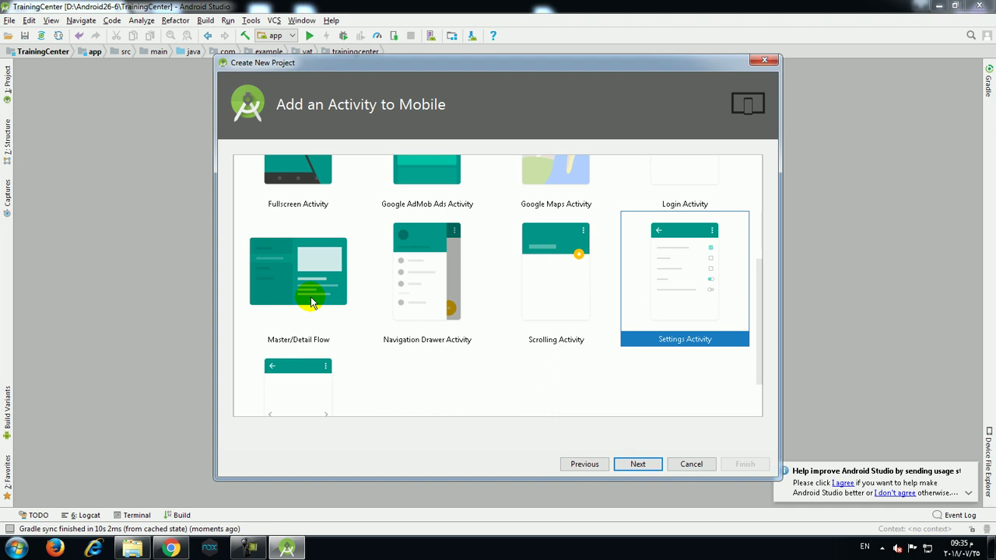
pyautogui.press('Right')
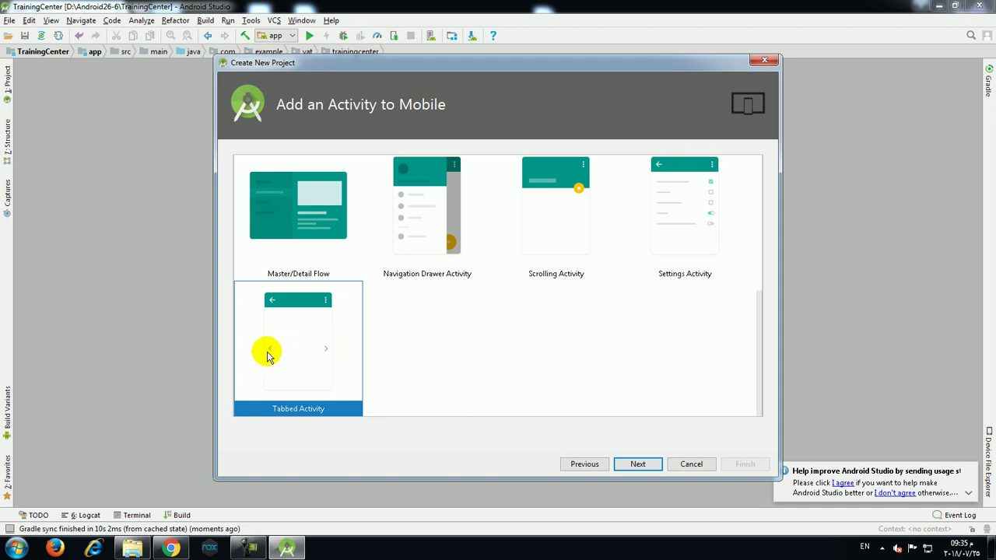
# Try the Tabbed Activity configuration with Action Bar Tabs (with ViewPager) as the navigation style, and return to the activity templates
pyautogui.click(639, 464)
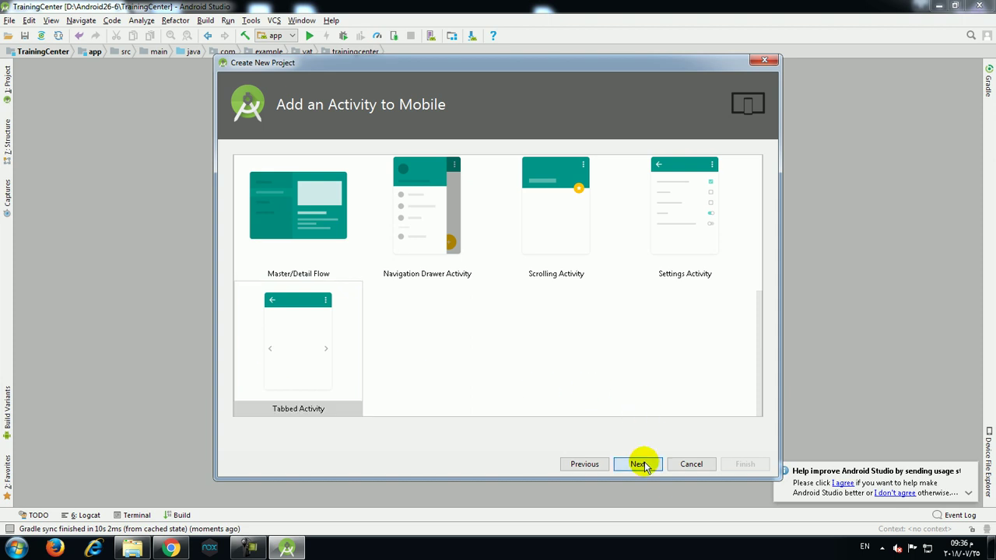
pyautogui.click(703, 320)
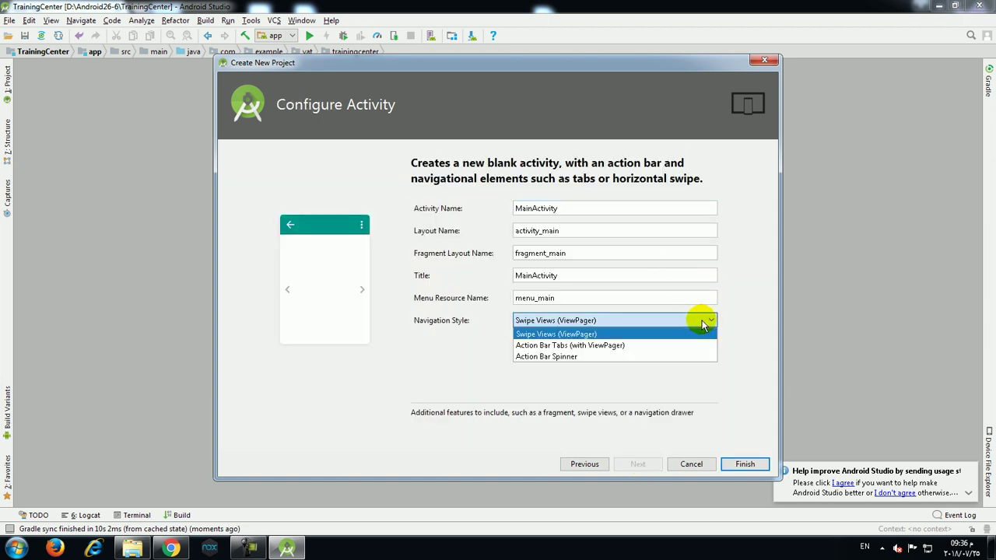
pyautogui.click(640, 342)
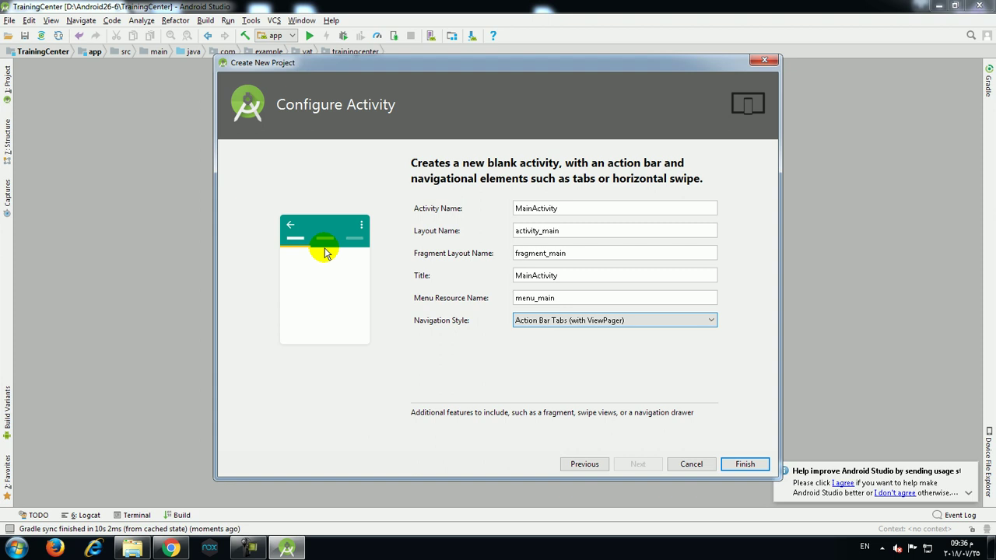
pyautogui.click(576, 464)
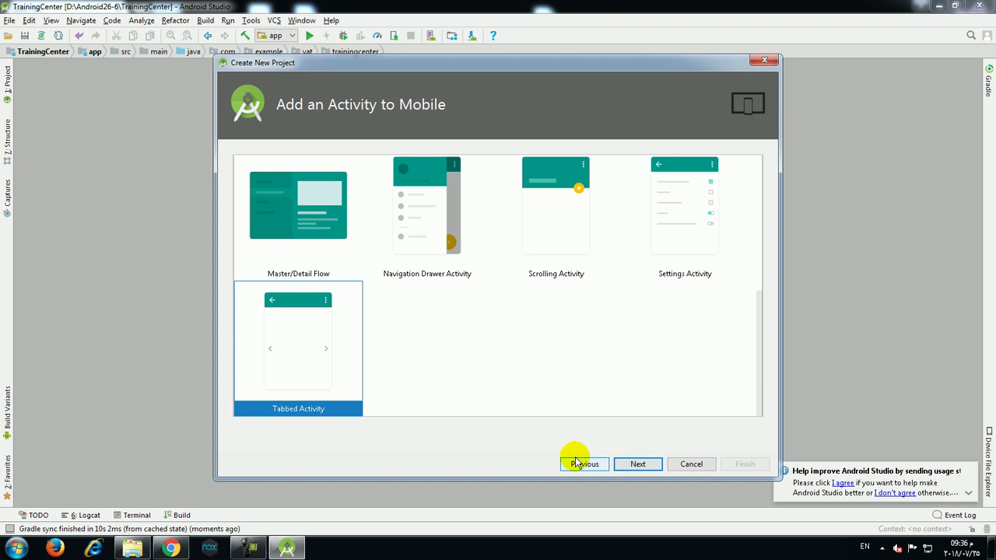
pyautogui.moveTo(758, 347); pyautogui.dragTo(761, 195)
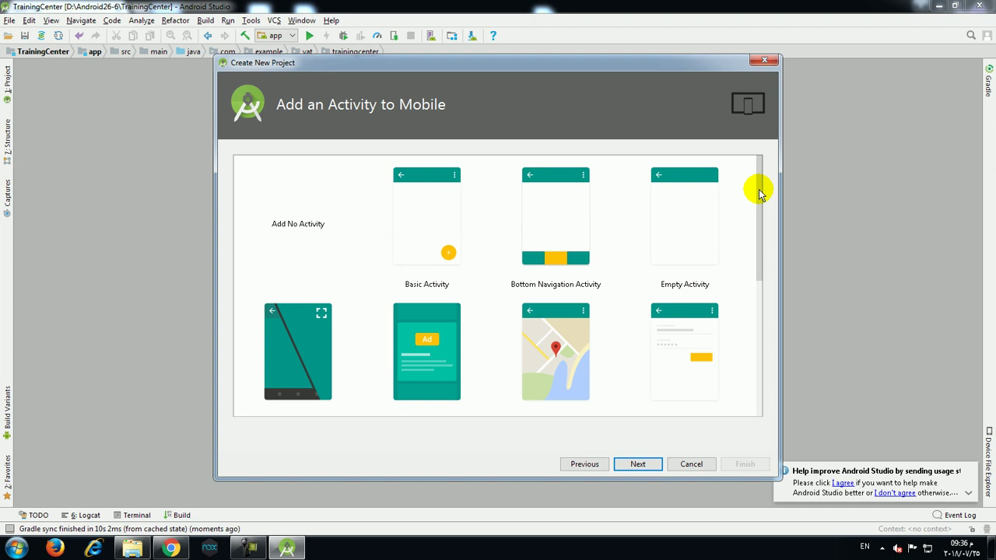
pyautogui.click(658, 464)
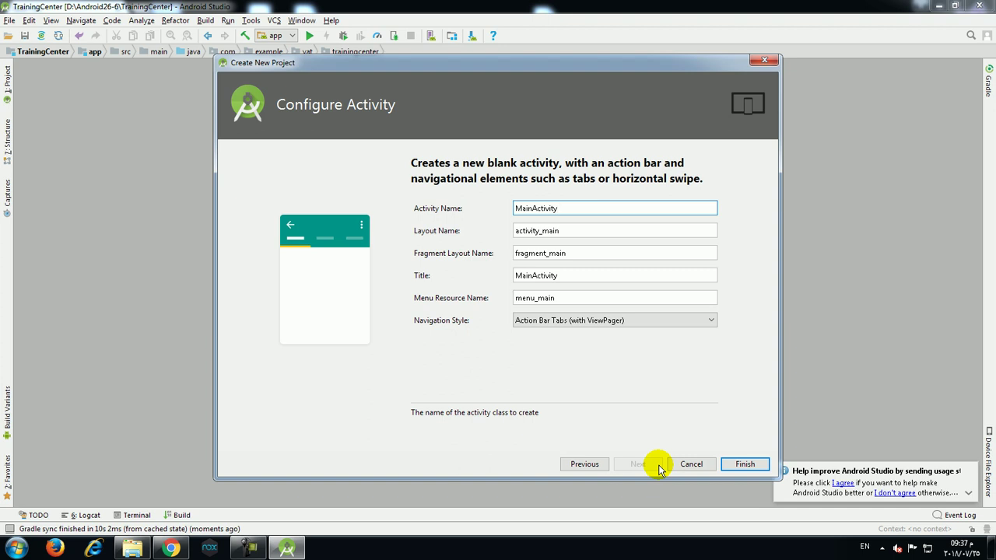
pyautogui.click(591, 467)
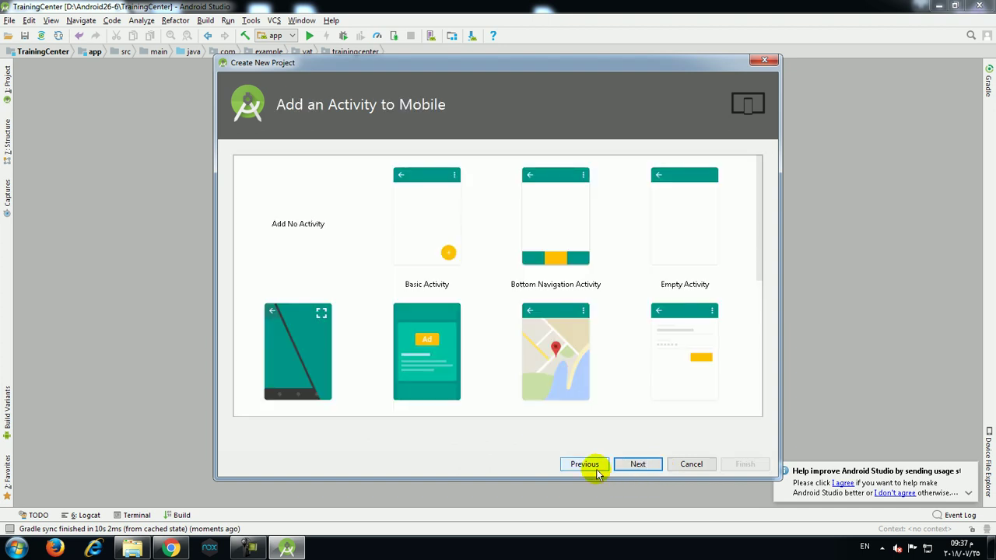
# Try the Empty, Basic and Navigation Drawer activity templates as the project's activity
pyautogui.scroll(-2, 540, 327)
pyautogui.scroll(1, 622, 325)
pyautogui.scroll(1, 618, 323)
pyautogui.click(693, 234)
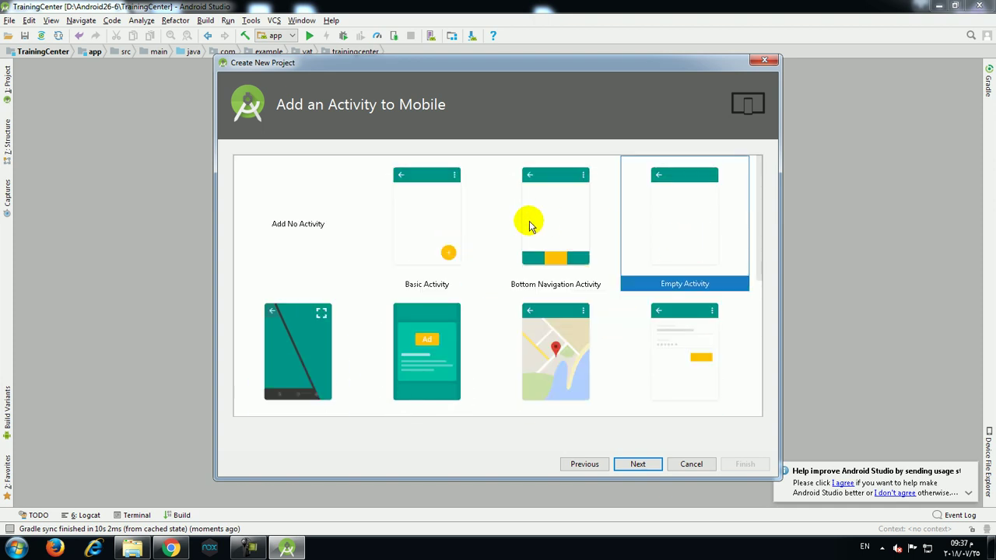
pyautogui.click(437, 231)
pyautogui.scroll(-4, 516, 307)
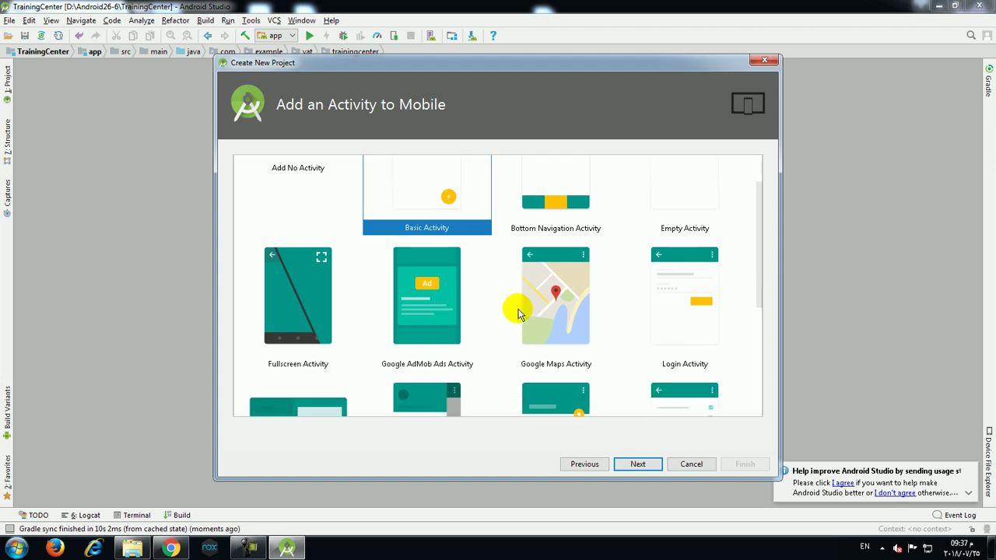
pyautogui.click(440, 284)
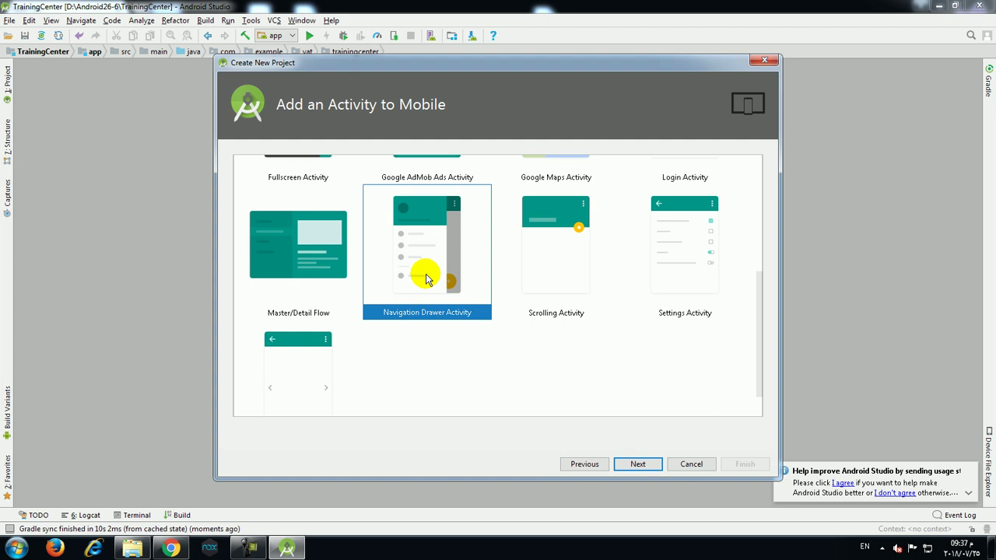
pyautogui.scroll(5, 506, 288)
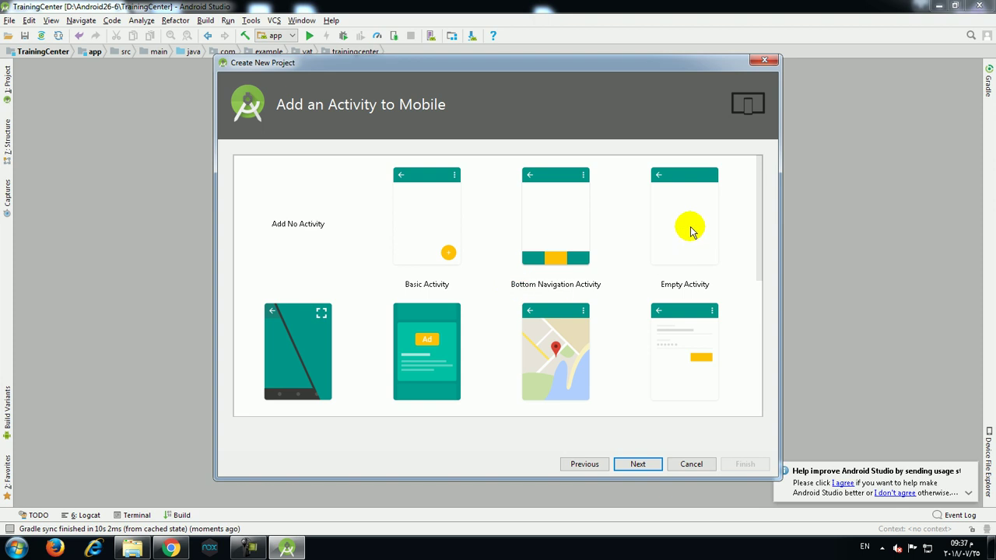
# Choose the Empty Activity template and create the project with the activity name MainActivity and the layout name activity_main
pyautogui.click(685, 226)
pyautogui.click(640, 464)
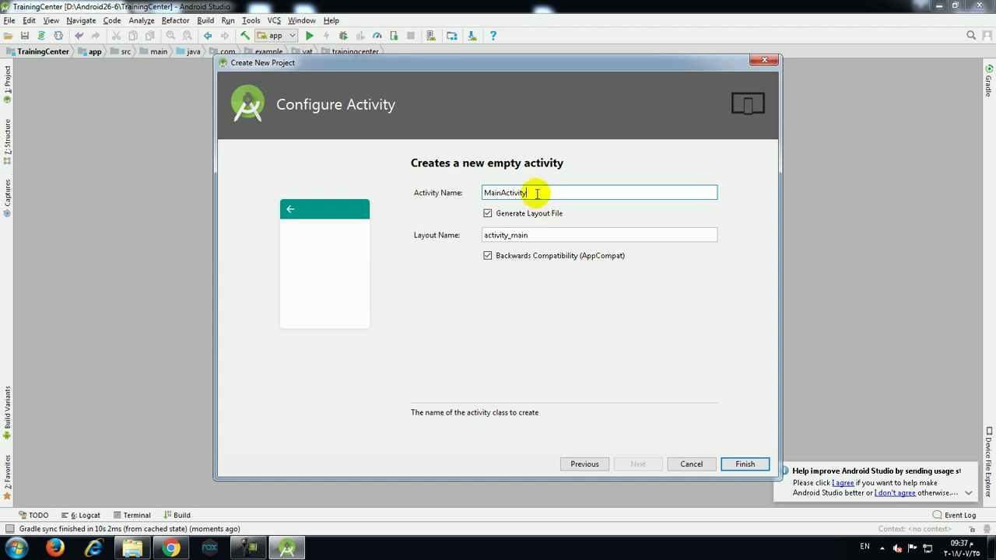
pyautogui.moveTo(534, 193); pyautogui.dragTo(433, 193)
pyautogui.moveTo(531, 235); pyautogui.dragTo(426, 236)
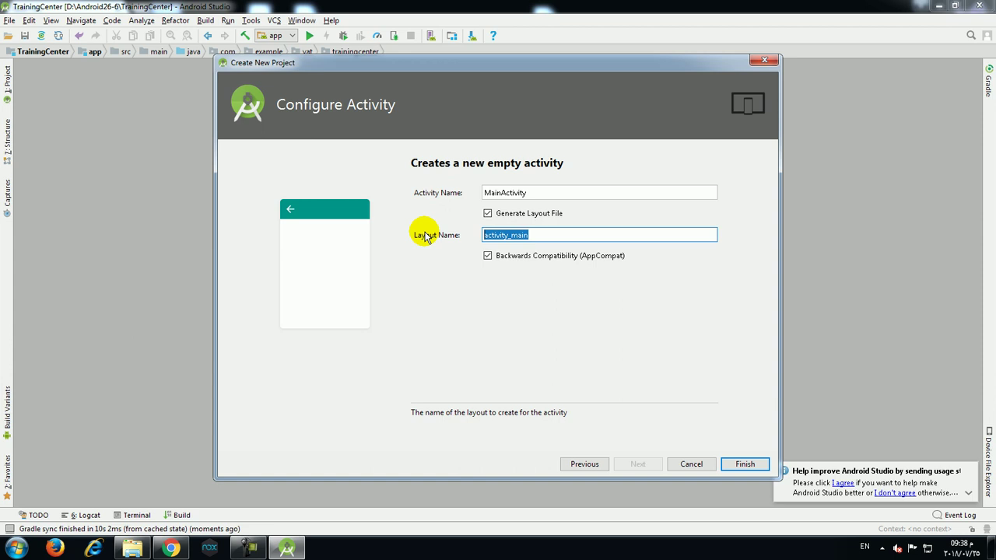
pyautogui.moveTo(520, 193); pyautogui.dragTo(483, 215)
pyautogui.moveTo(547, 238); pyautogui.dragTo(453, 240)
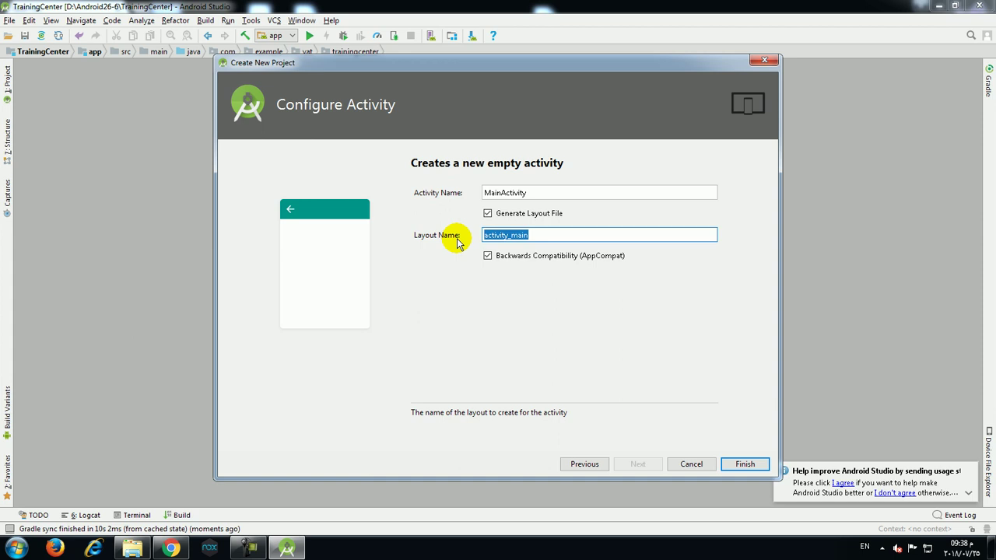
pyautogui.click(744, 463)
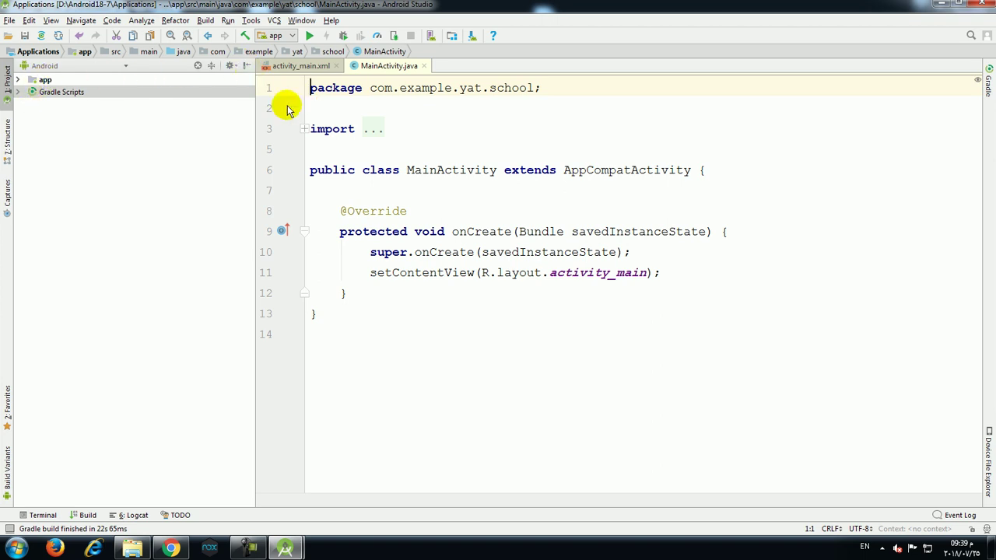
# Expand the folded imports in MainActivity.java, and hide and reshow the project file tree
pyautogui.click(370, 129)
pyautogui.click(246, 65)
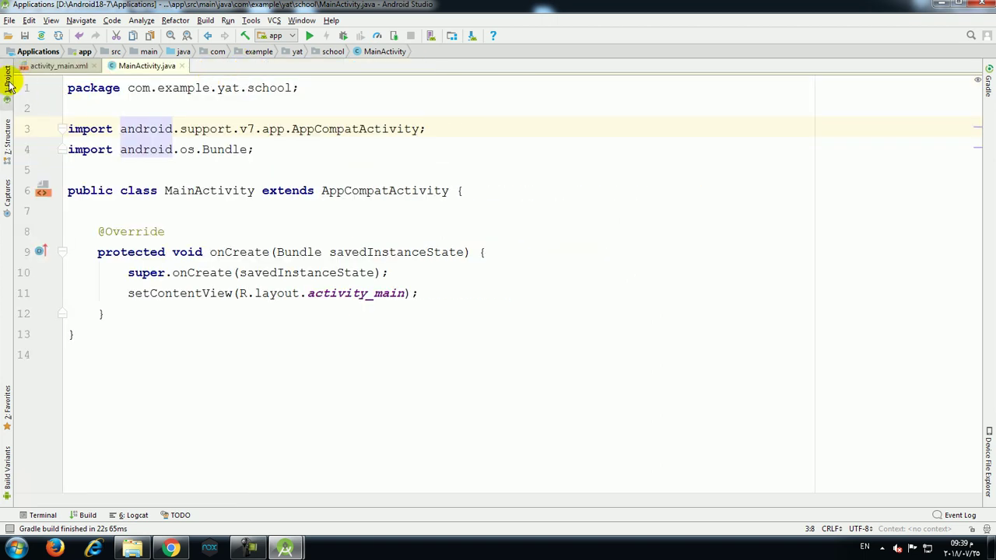
pyautogui.click(9, 83)
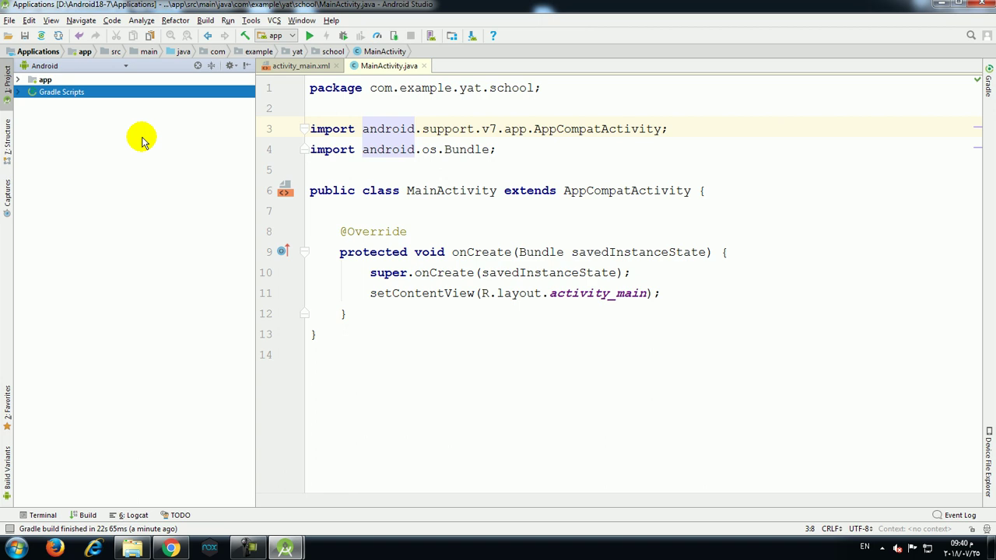
# Expand the app and manifests folders in the project tree and open AndroidManifest.xml
pyautogui.press('Up')
pyautogui.press('Right')
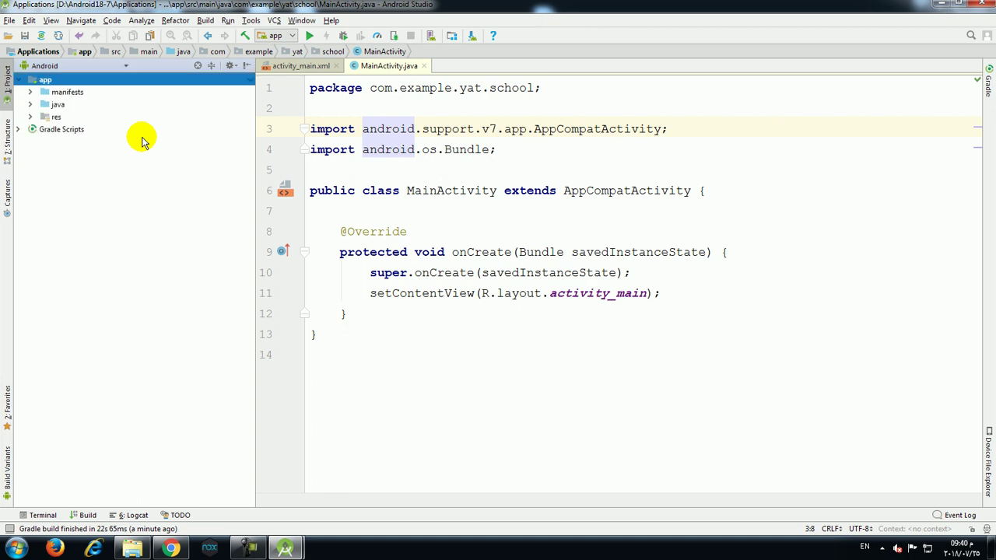
pyautogui.press('Down')
pyautogui.press('Right')
pyautogui.press('Down')
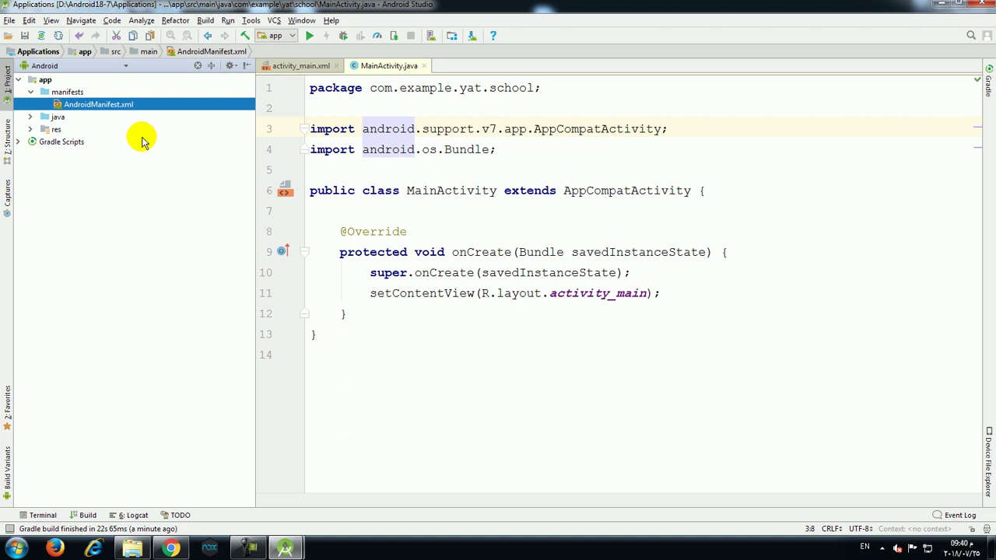
pyautogui.press('Return')
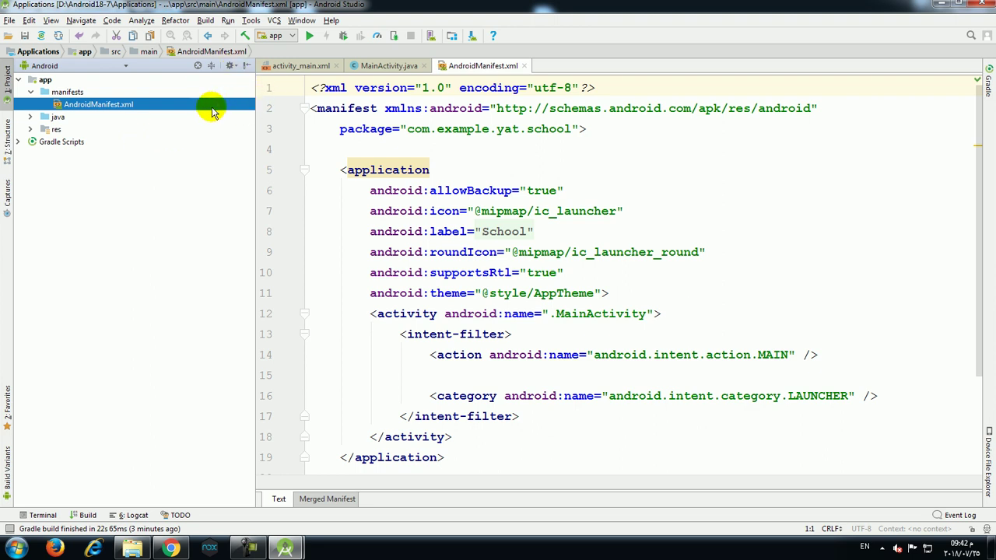
# Narrow the project tree to widen the editor, and highlight the android:label attribute's name and prefix in the application tag
pyautogui.moveTo(256, 142); pyautogui.dragTo(181, 144)
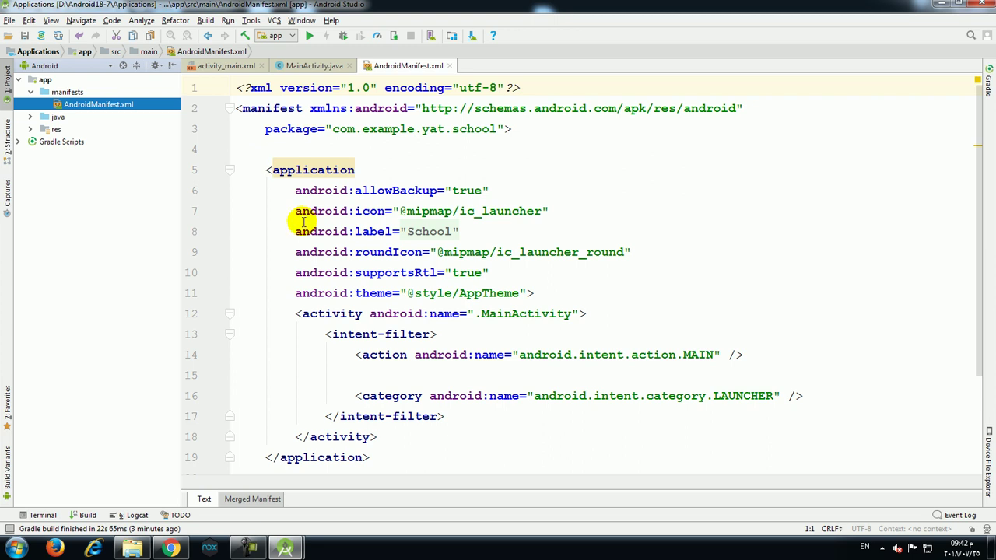
pyautogui.doubleClick(356, 231)
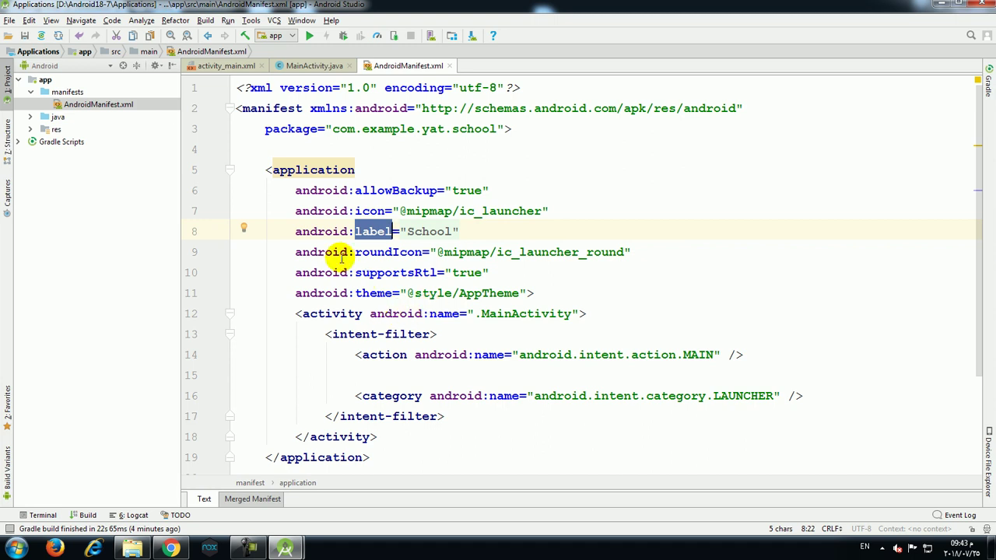
pyautogui.doubleClick(323, 229)
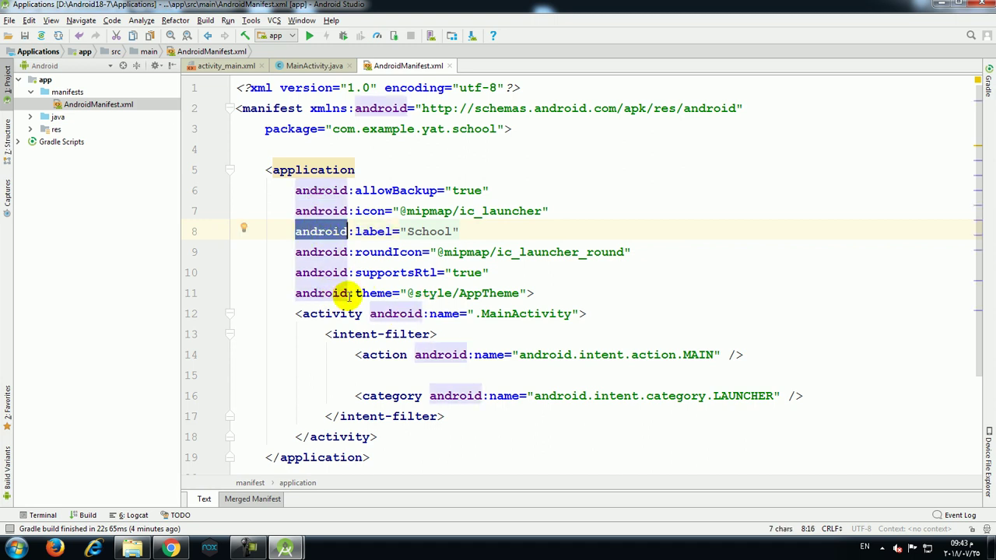
# Highlight the android:label attribute's name, switch to Windows Explorer, and play 1-Overview.avi from the Android18-7 folder, skipping ahead to about 34:48
pyautogui.doubleClick(364, 232)
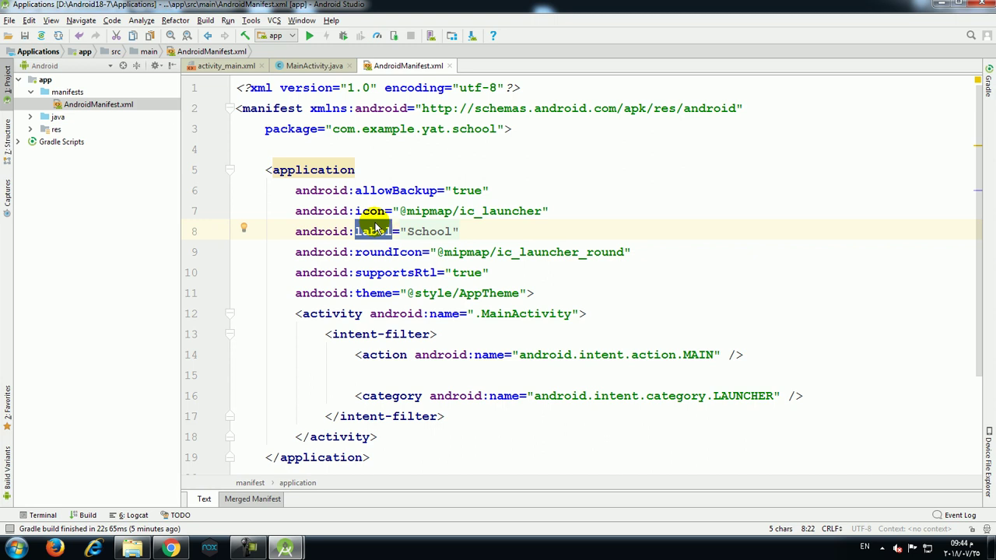
pyautogui.click(128, 549)
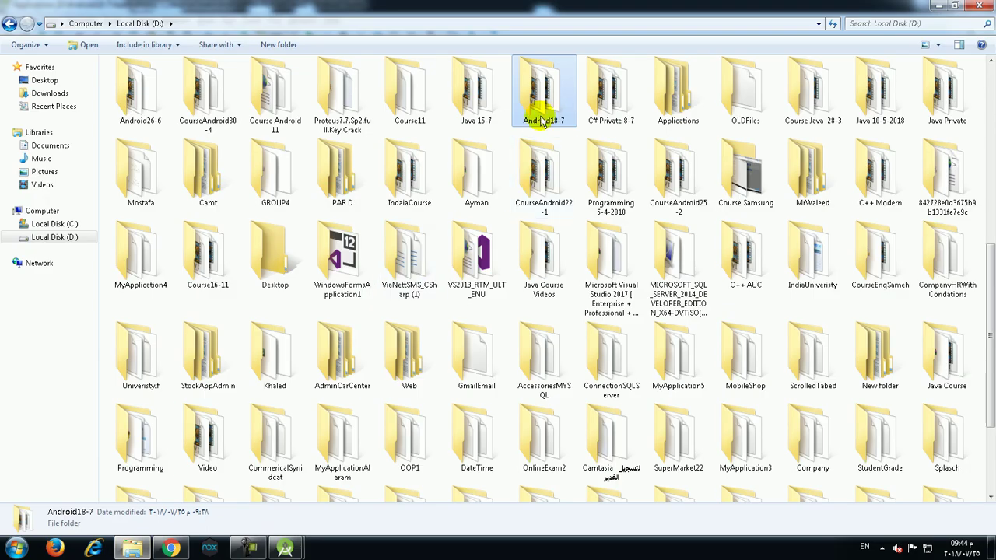
pyautogui.doubleClick(568, 103)
pyautogui.click(205, 100)
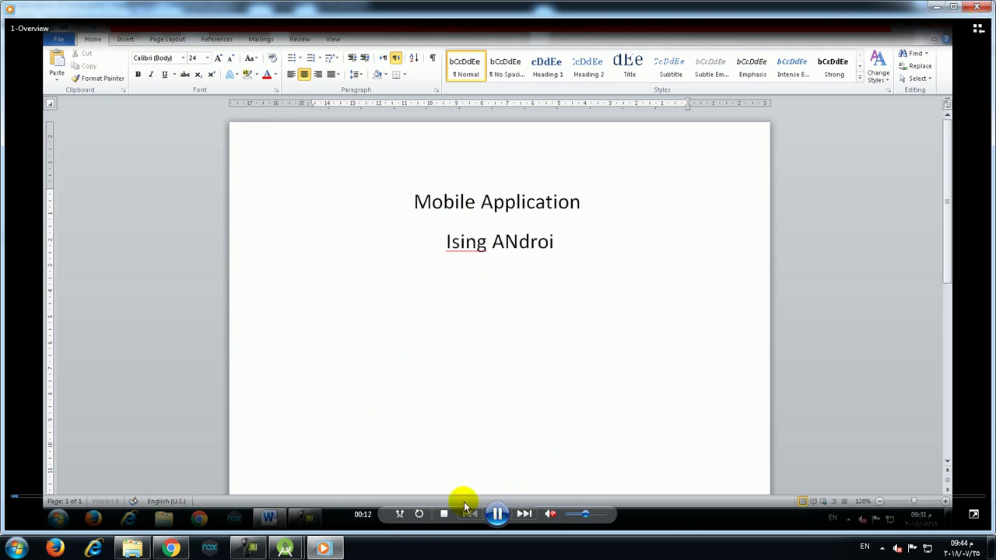
pyautogui.click(326, 549)
pyautogui.click(325, 550)
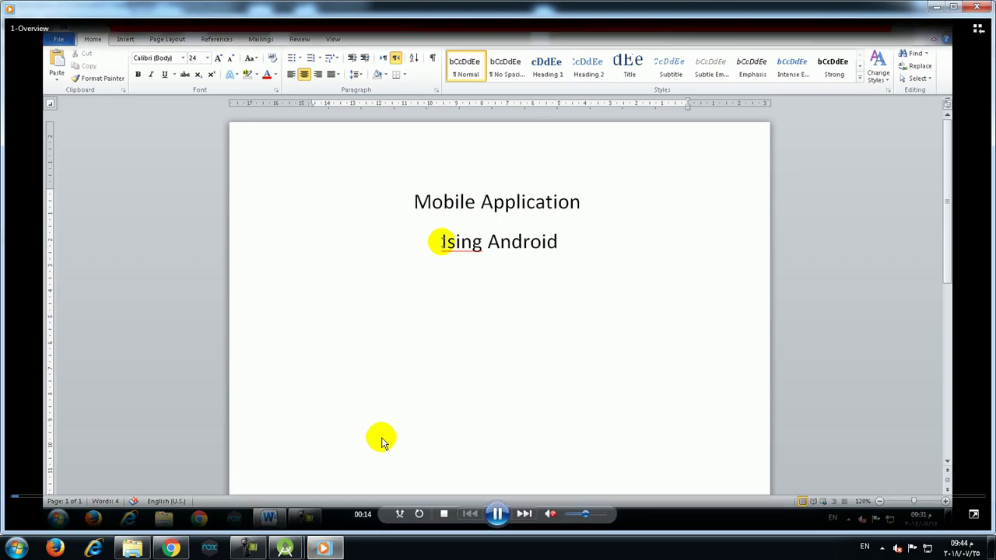
pyautogui.moveTo(268, 495); pyautogui.dragTo(351, 496)
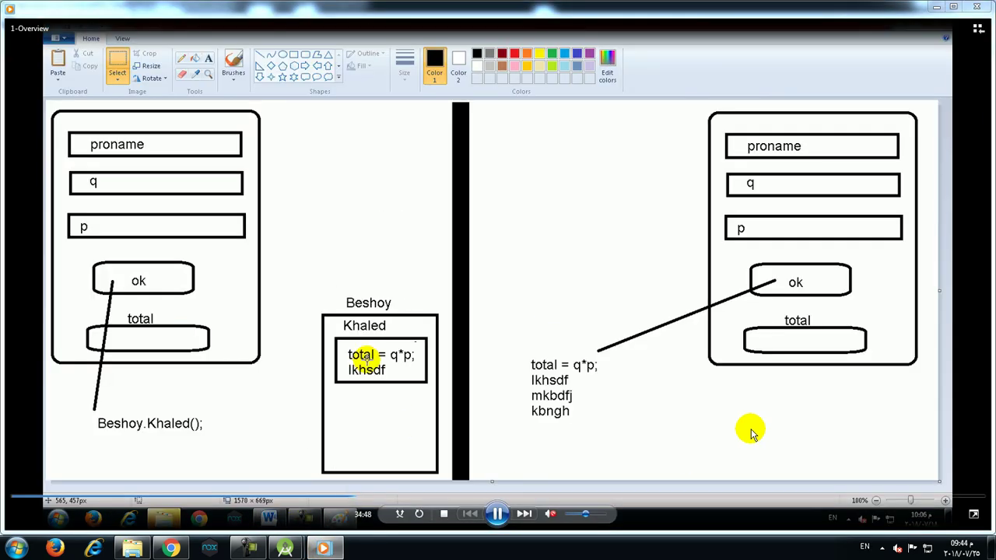
# Close the video player and switch back to the Applications project in Android Studio
pyautogui.click(979, 6)
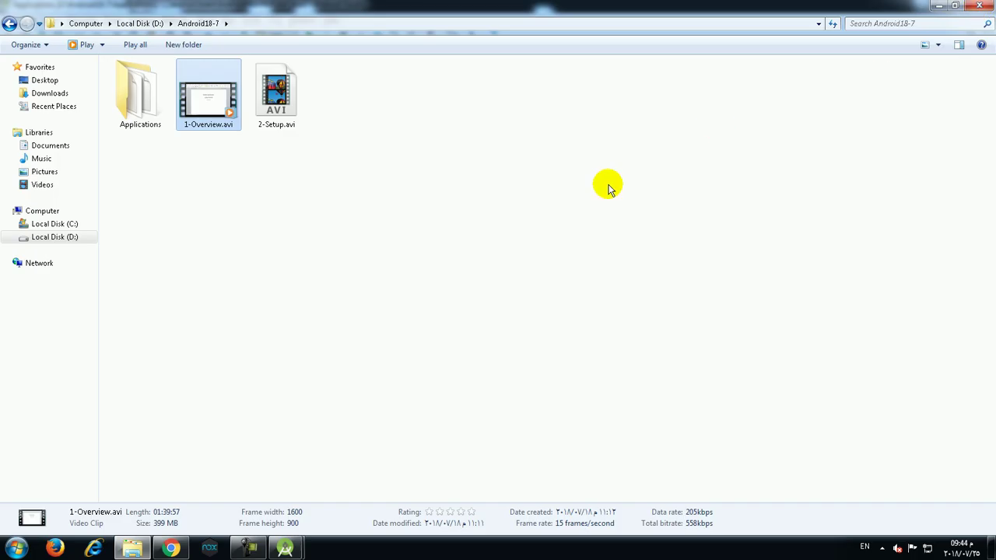
pyautogui.click(282, 549)
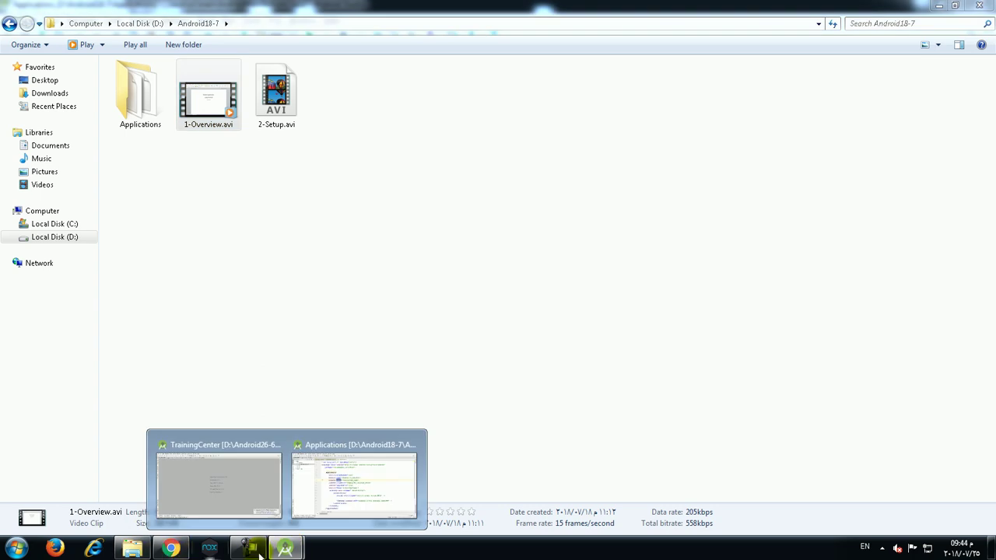
pyautogui.click(325, 478)
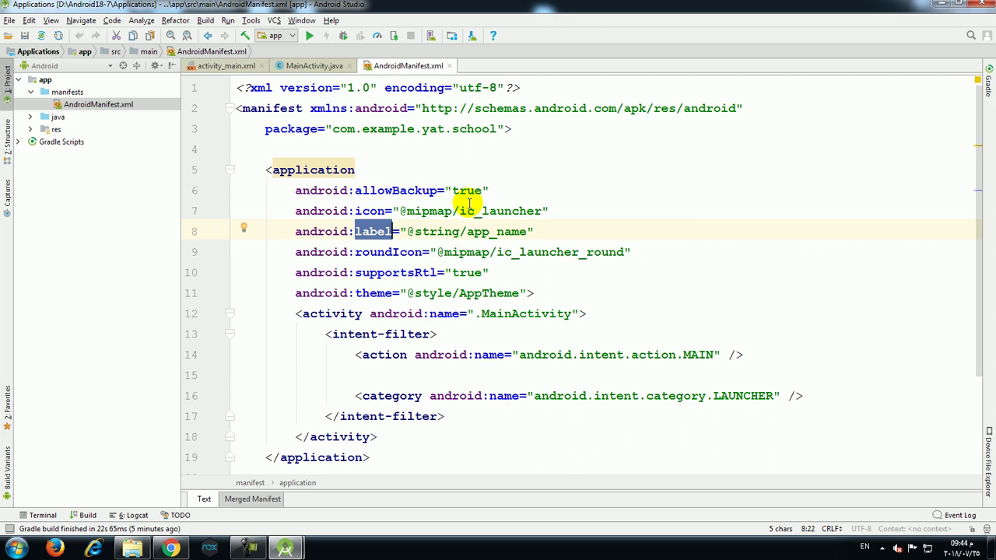
# Try to replace the application tag's android:label reference with the literal text MTI Univeristy
pyautogui.click(454, 272)
pyautogui.click(438, 231)
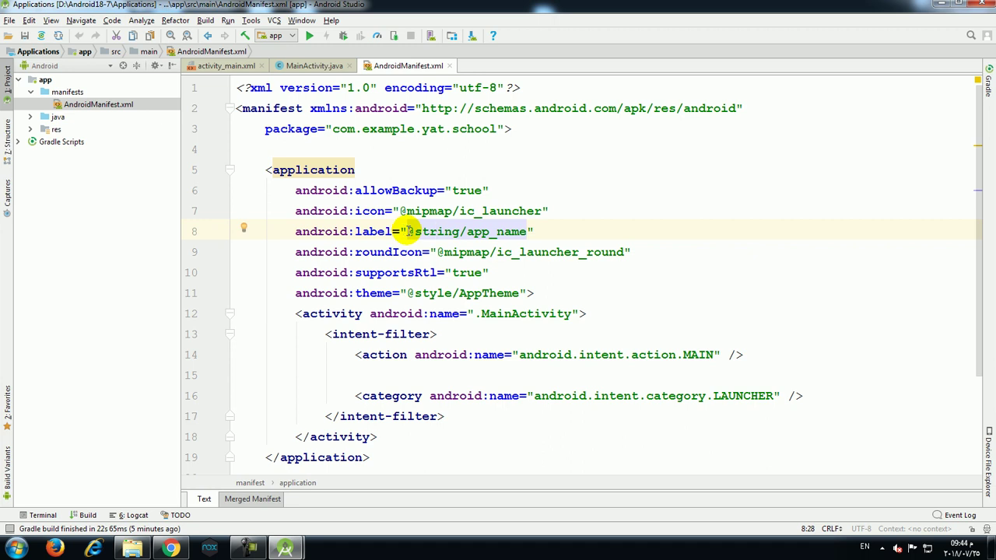
pyautogui.moveTo(406, 231); pyautogui.dragTo(527, 228)
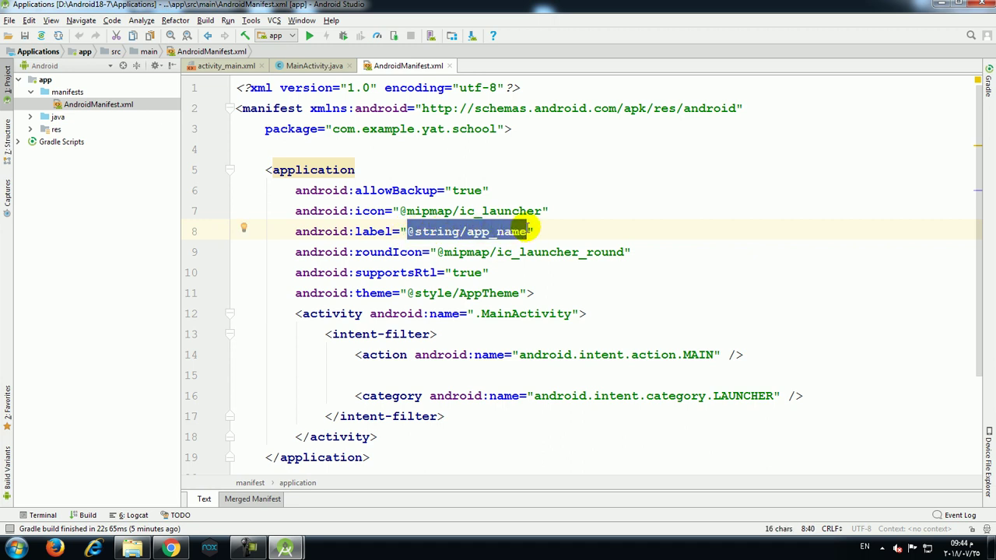
pyautogui.press('BackSpace')
pyautogui.write('MTI Univeristy')
pyautogui.press('Down')
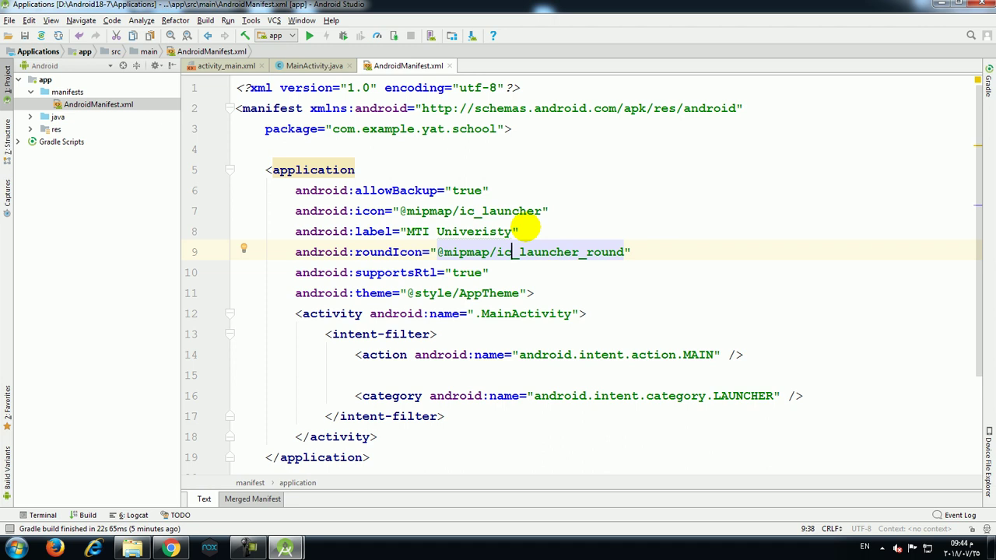
pyautogui.press('Up')
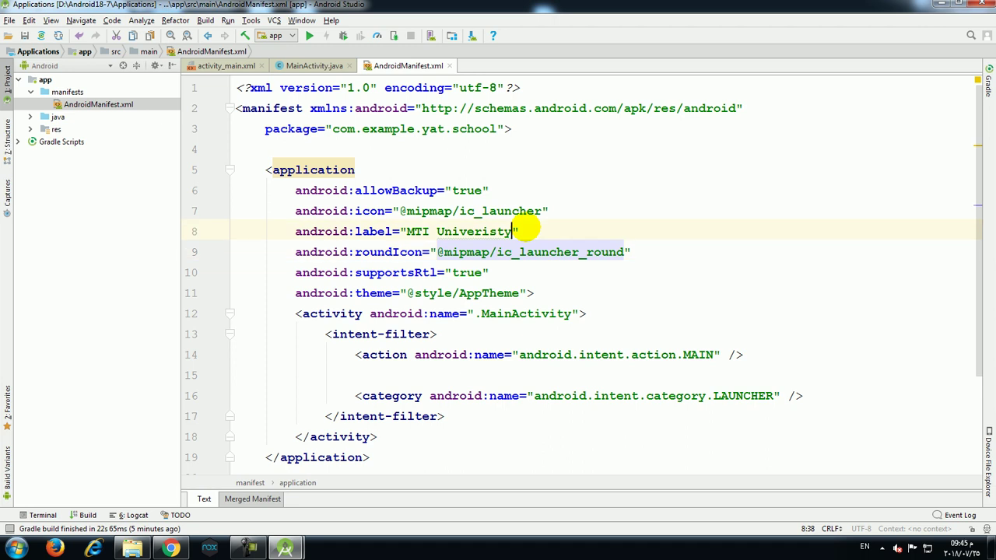
pyautogui.click(526, 228)
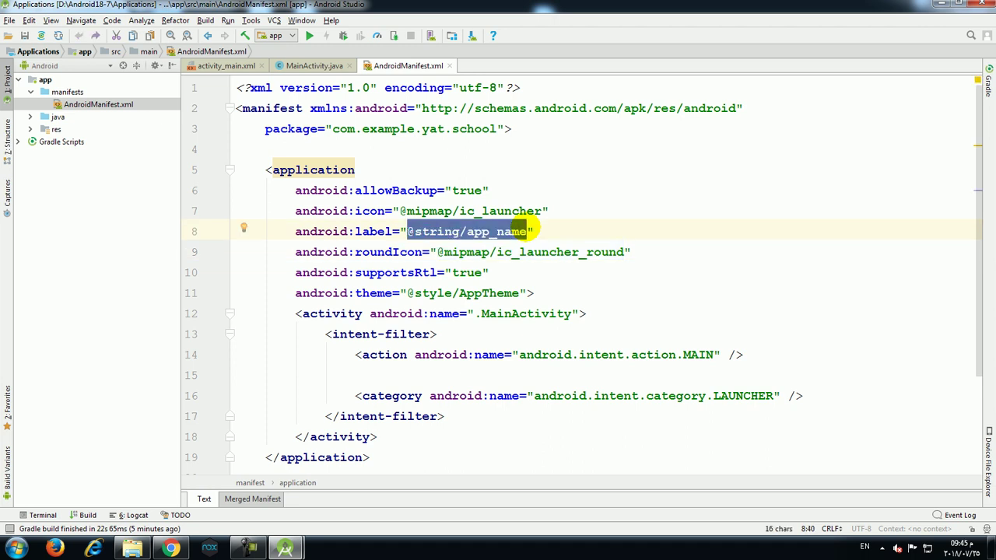
pyautogui.press('Down')
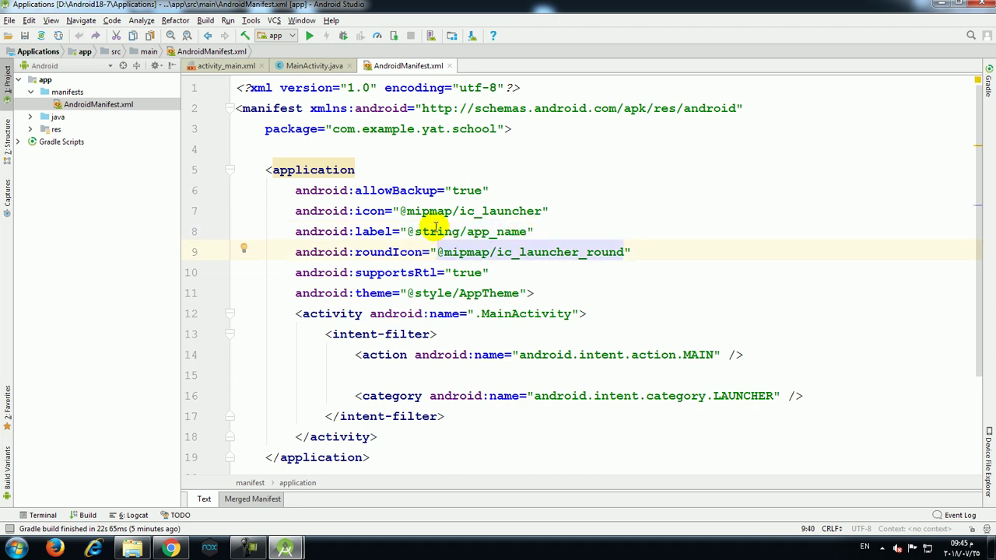
# Highlight the @ sign, the word string and the word app_name one after another in the android:label value
pyautogui.moveTo(408, 231); pyautogui.dragTo(415, 231)
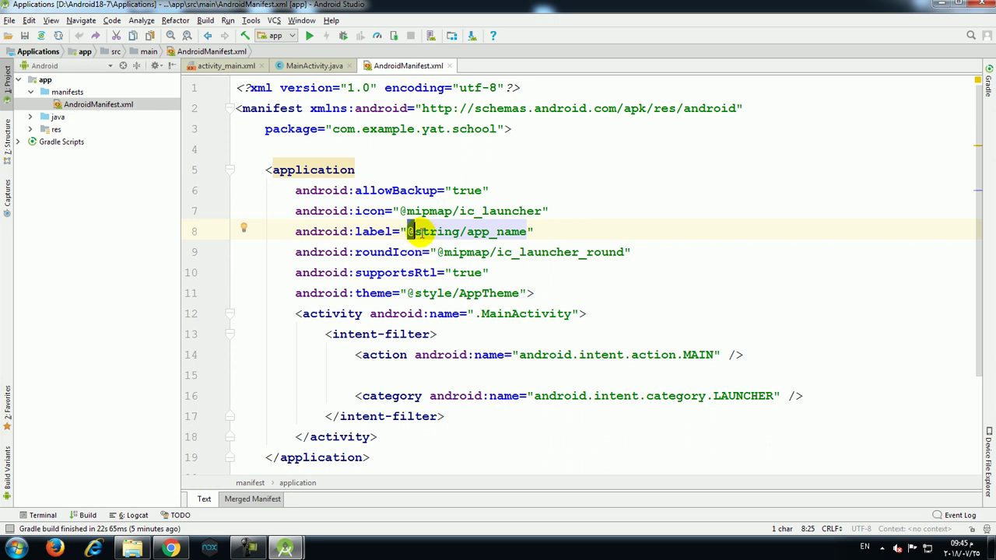
pyautogui.doubleClick(433, 232)
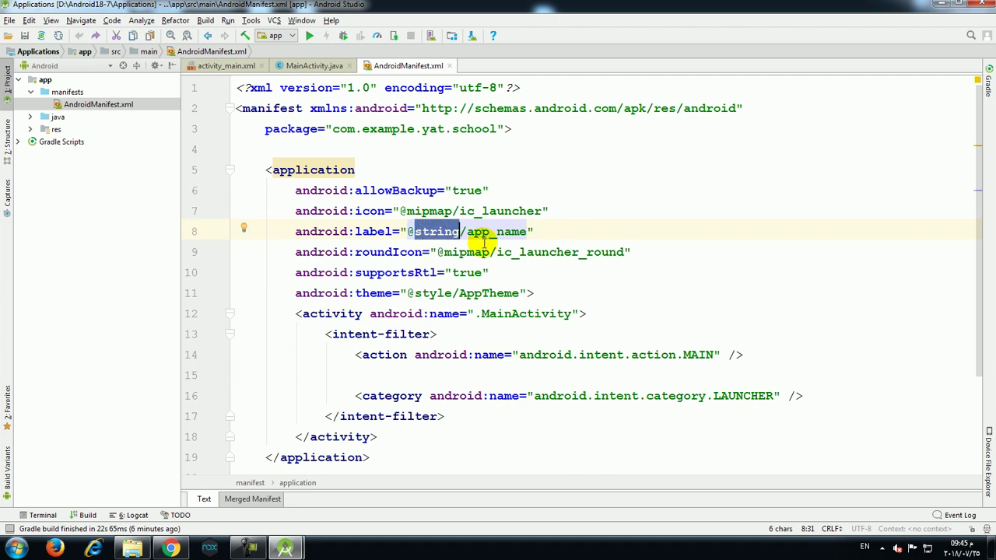
pyautogui.doubleClick(510, 233)
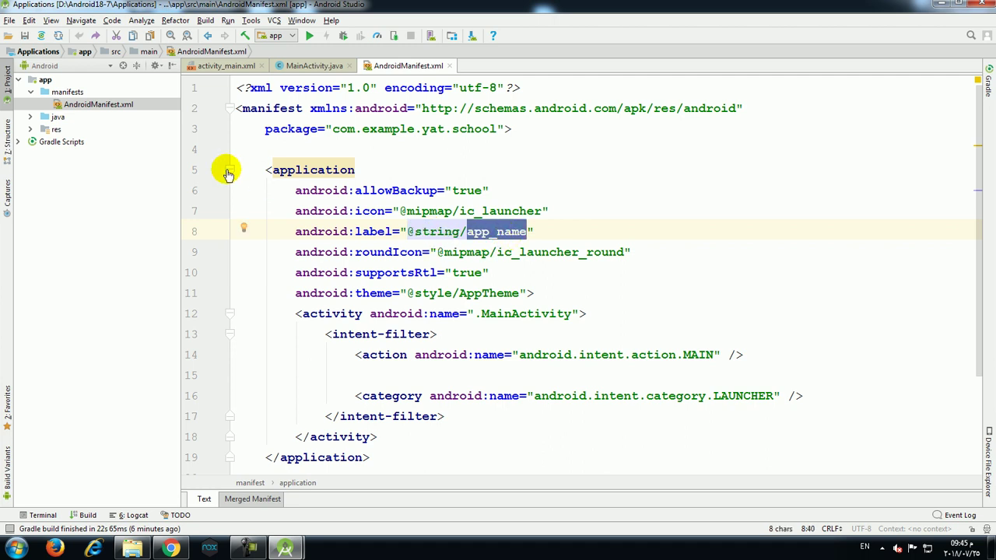
# Expand the res and values folders in the project tree and open strings.xml
pyautogui.click(31, 129)
pyautogui.click(43, 178)
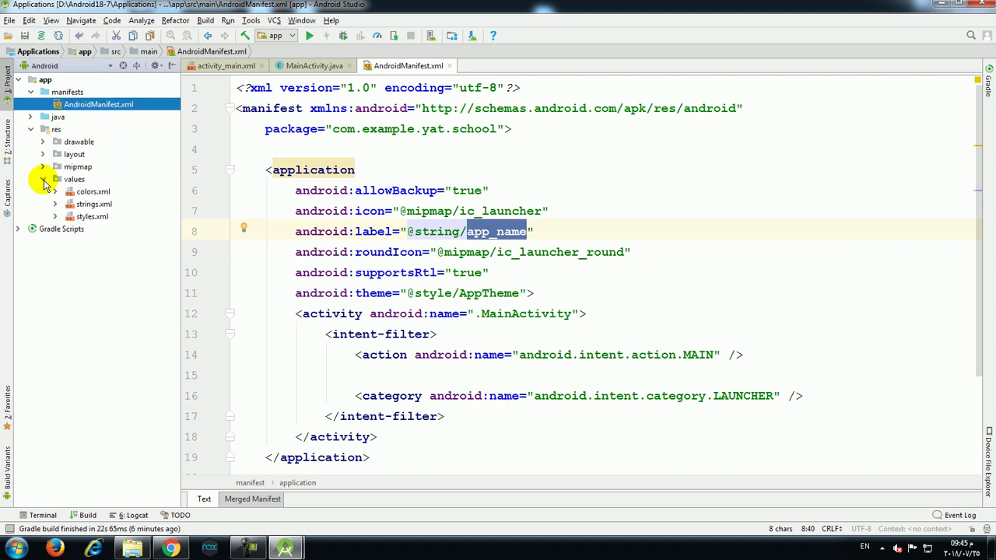
pyautogui.click(93, 207)
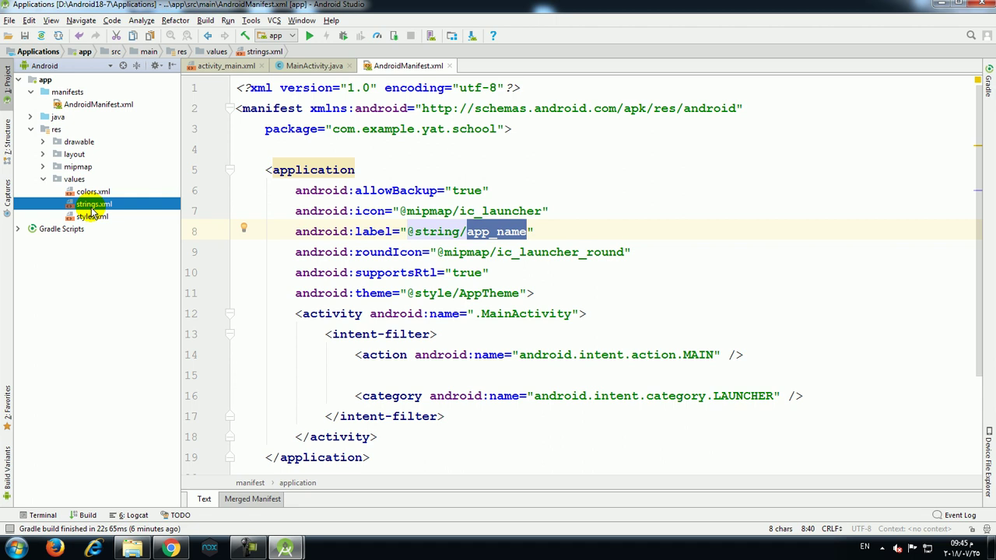
pyautogui.doubleClick(91, 209)
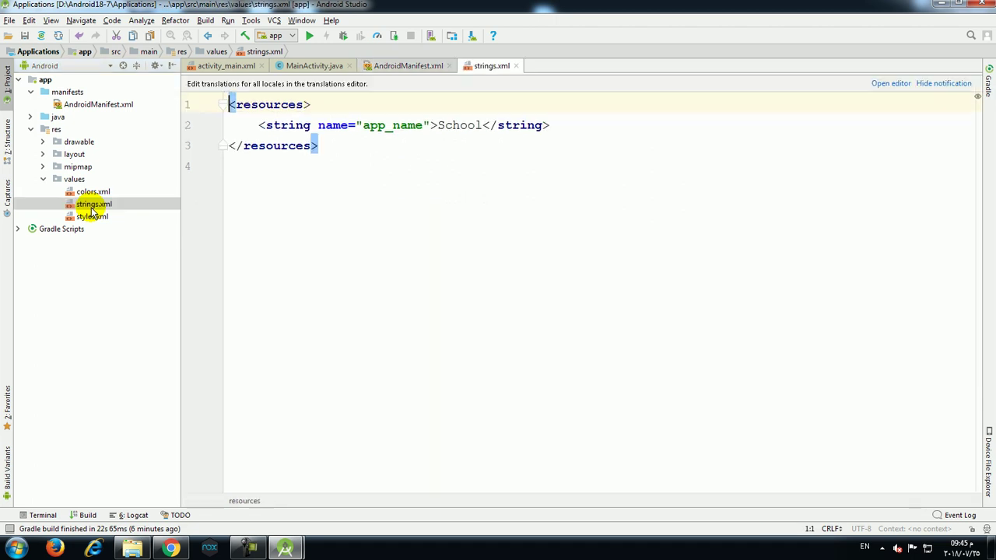
# Set the app_name string in strings.xml to MTI Univeristy
pyautogui.doubleClick(389, 129)
pyautogui.doubleClick(464, 125)
pyautogui.write('MT')
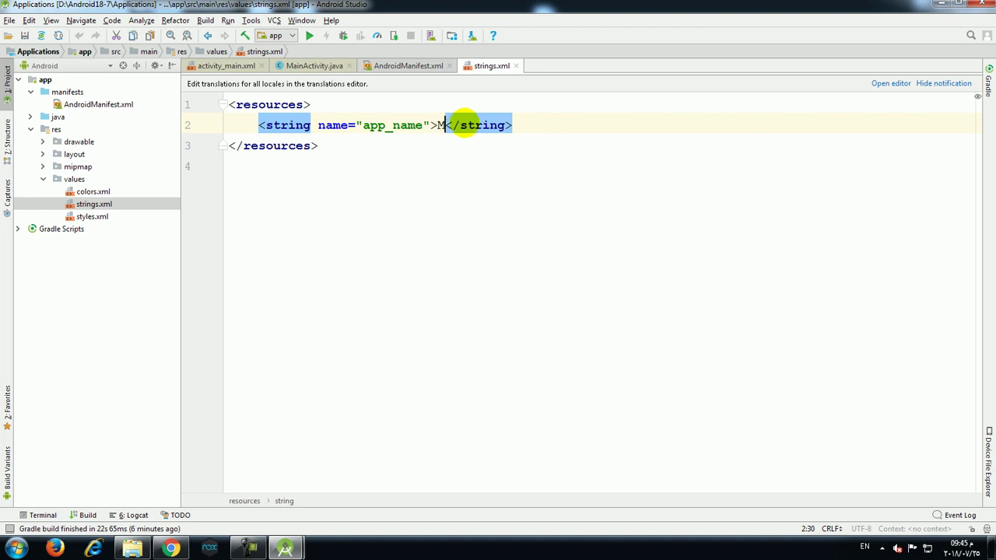
pyautogui.write('I Univer')
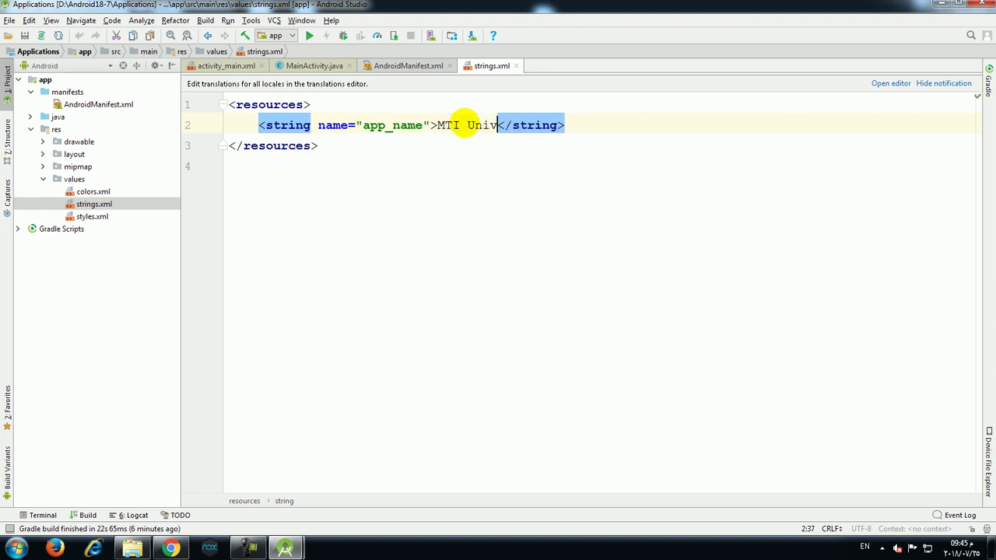
pyautogui.write('isty')
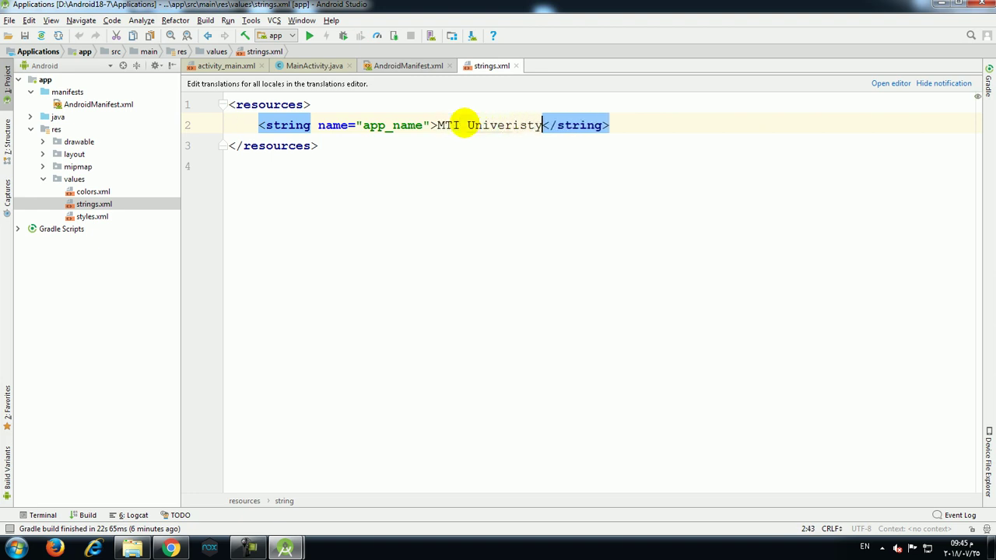
pyautogui.press('Down')
pyautogui.press('Up')
pyautogui.press('Down')
pyautogui.press('Down')
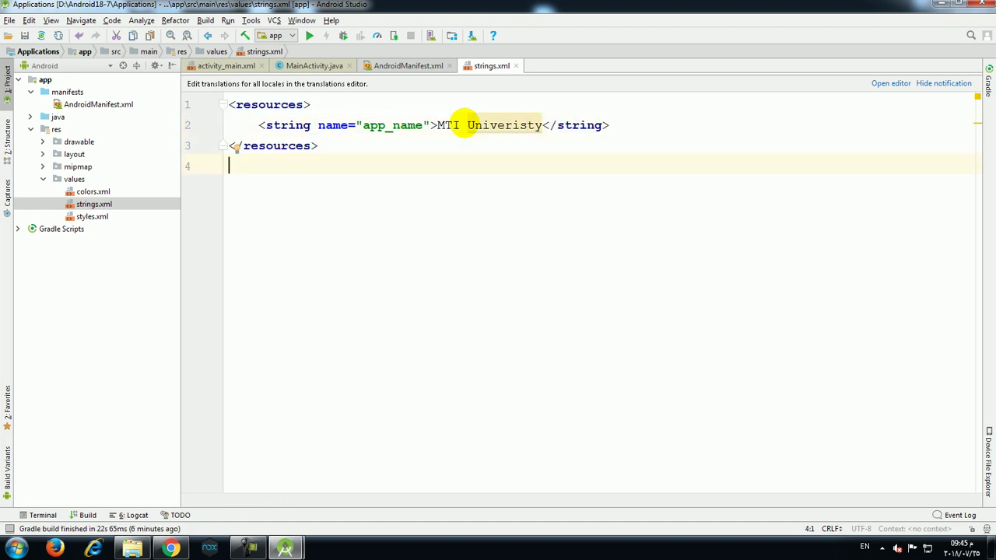
pyautogui.click(400, 66)
pyautogui.moveTo(407, 231); pyautogui.dragTo(531, 228)
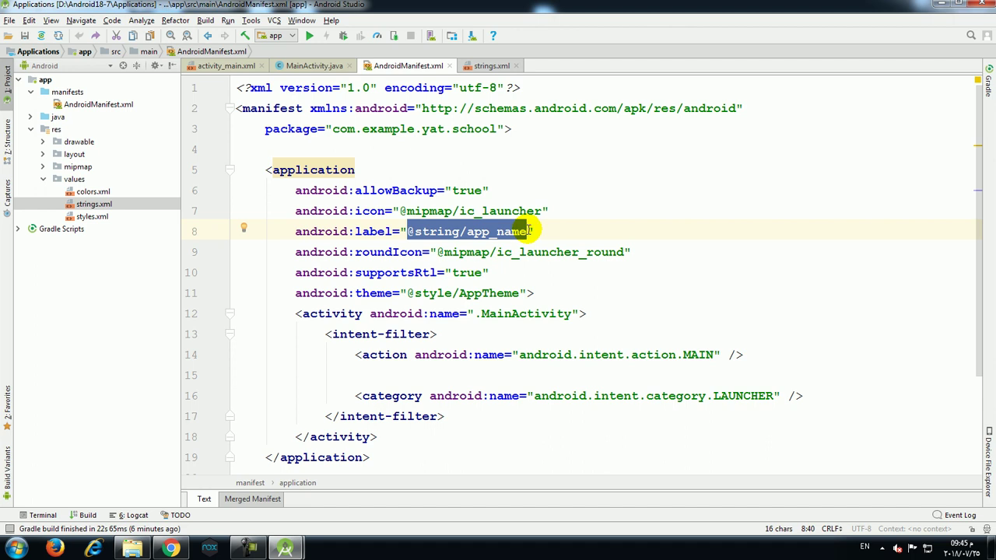
pyautogui.doubleClick(432, 231)
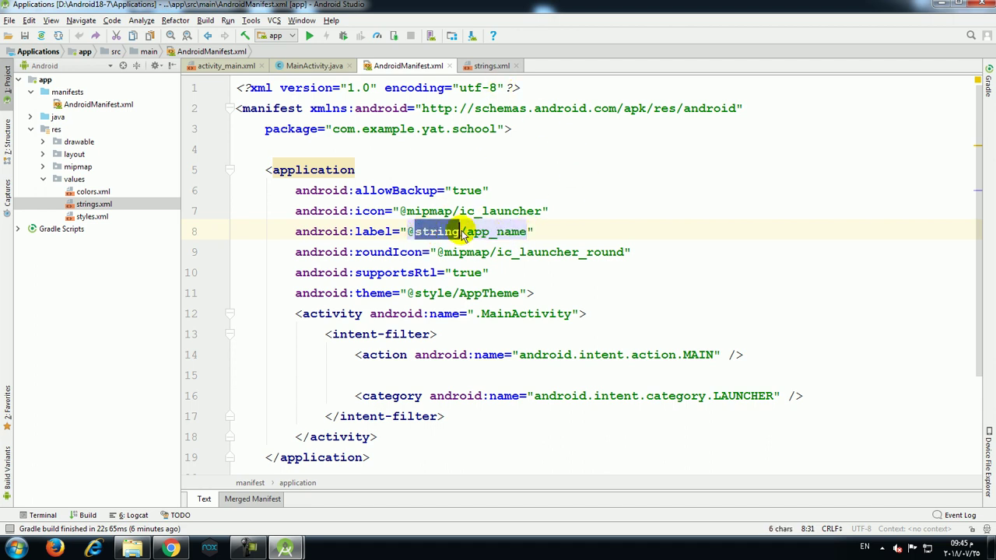
pyautogui.click(490, 66)
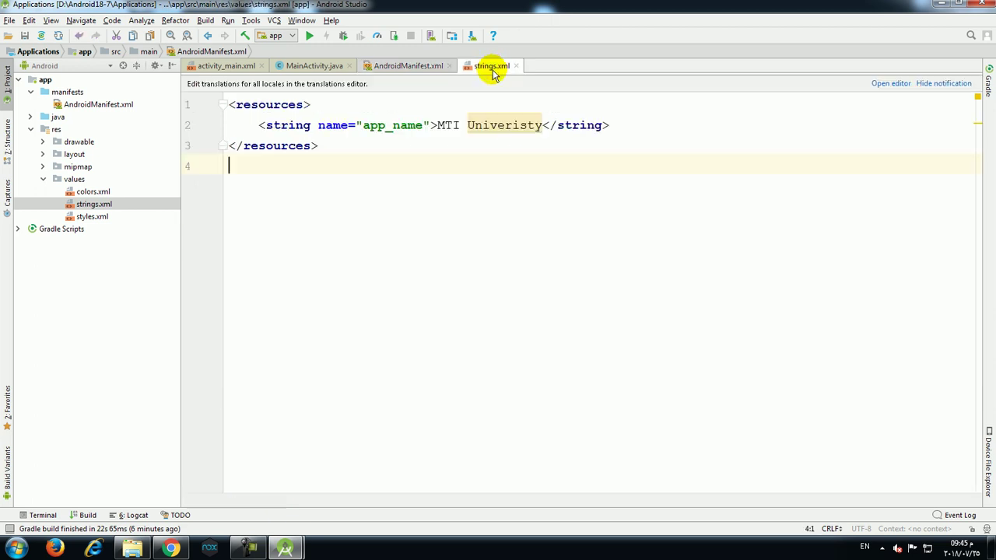
pyautogui.doubleClick(478, 126)
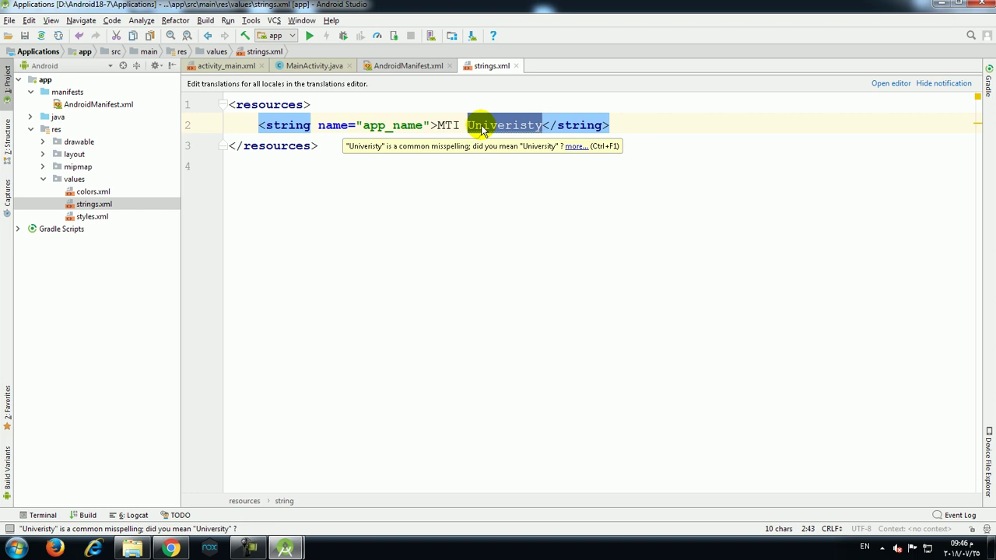
pyautogui.press('Down')
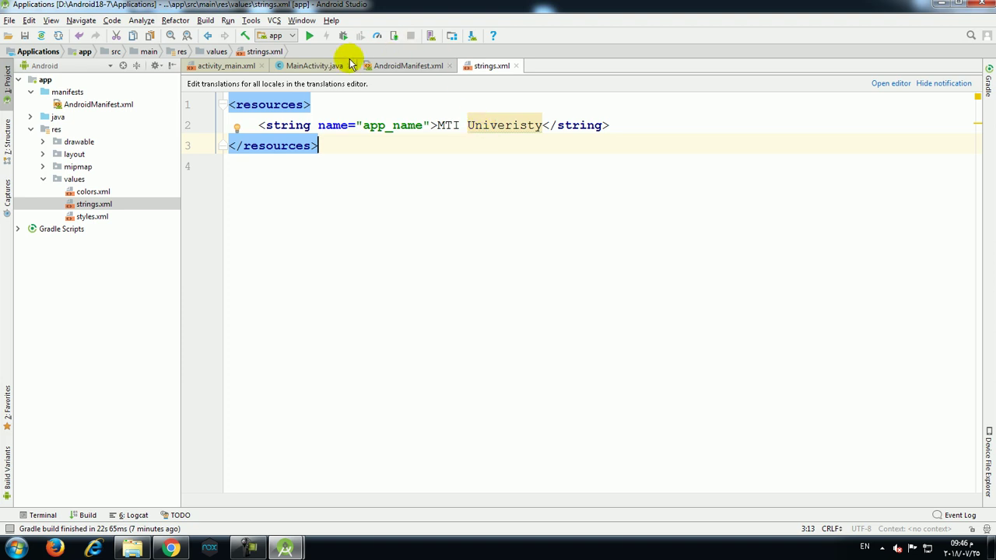
# Try to replace the android:label value in AndroidManifest.xml with the literal text MTI
pyautogui.click(373, 66)
pyautogui.moveTo(405, 231); pyautogui.dragTo(532, 231)
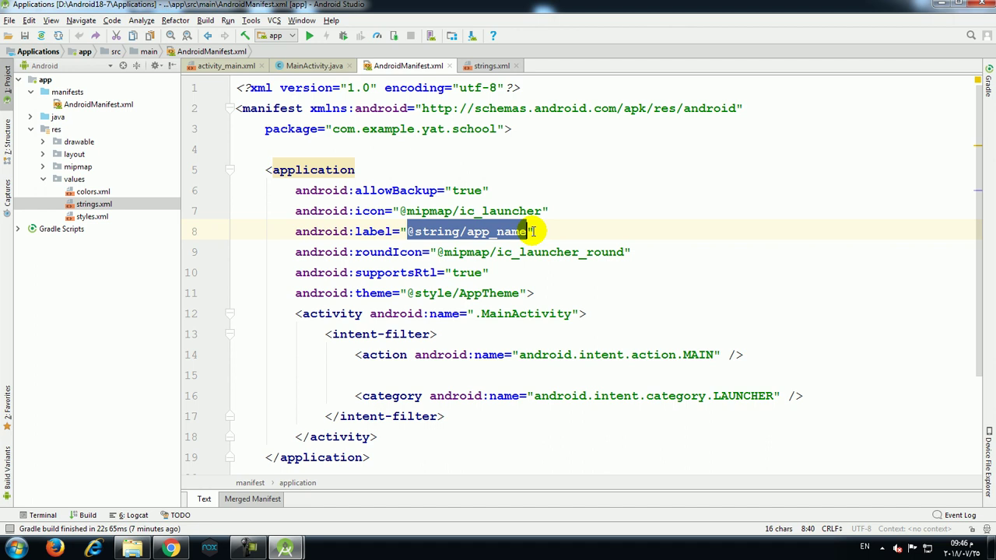
pyautogui.press('BackSpace')
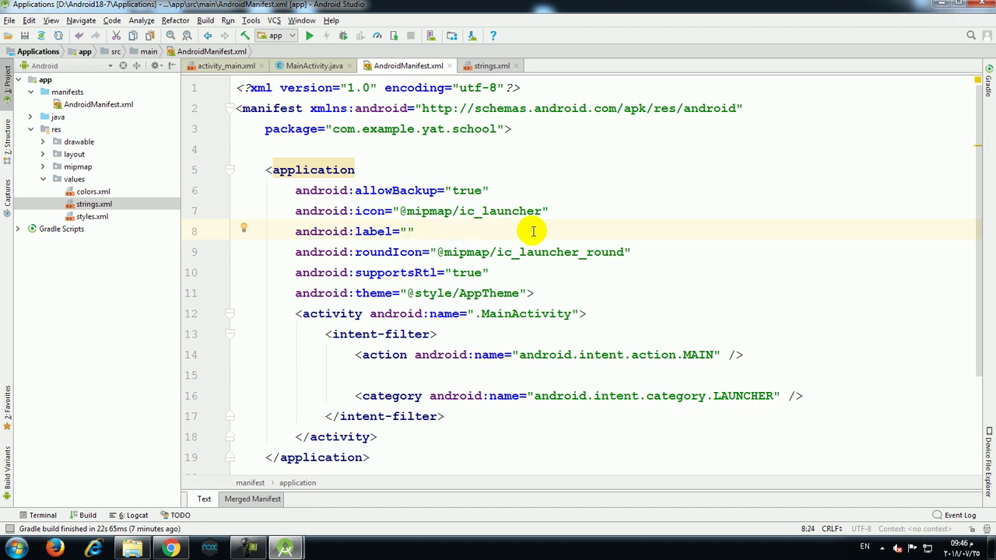
pyautogui.write('MTI')
pyautogui.hotkey('ctrl', 'w')
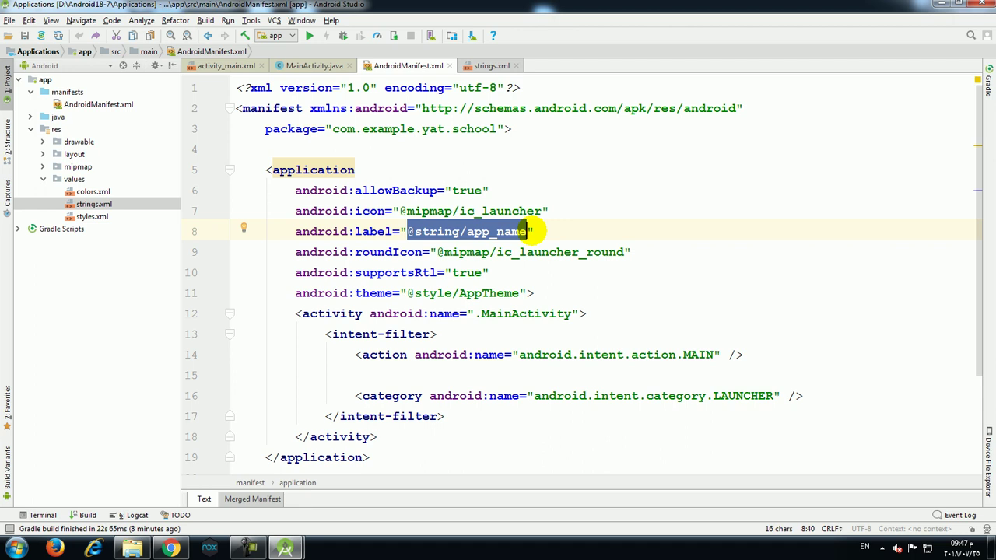
# Review the app_name string in strings.xml, and highlight the icon attribute's name in AndroidManifest.xml
pyautogui.click(476, 66)
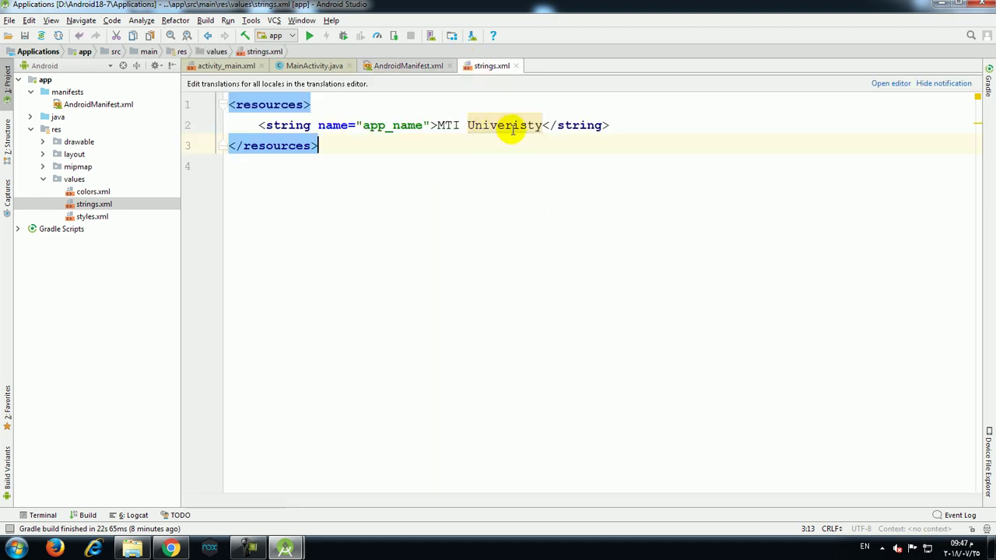
pyautogui.click(509, 129)
pyautogui.click(408, 66)
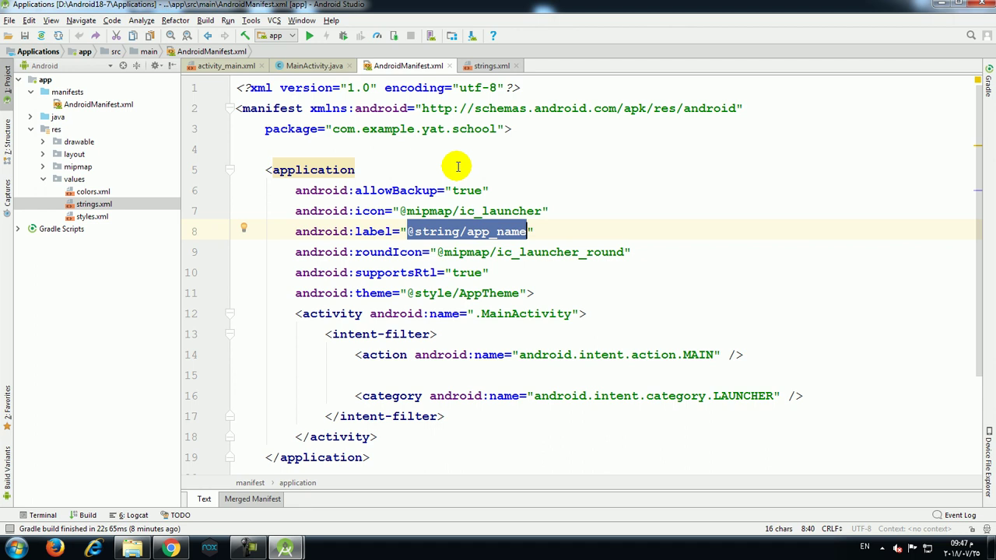
pyautogui.doubleClick(375, 211)
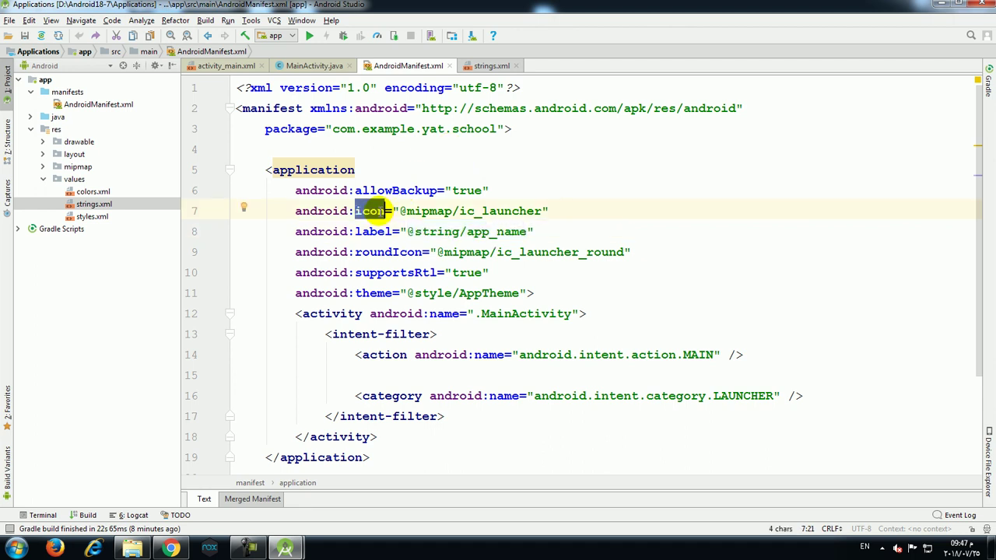
pyautogui.click(380, 212)
pyautogui.moveTo(399, 211); pyautogui.dragTo(542, 211)
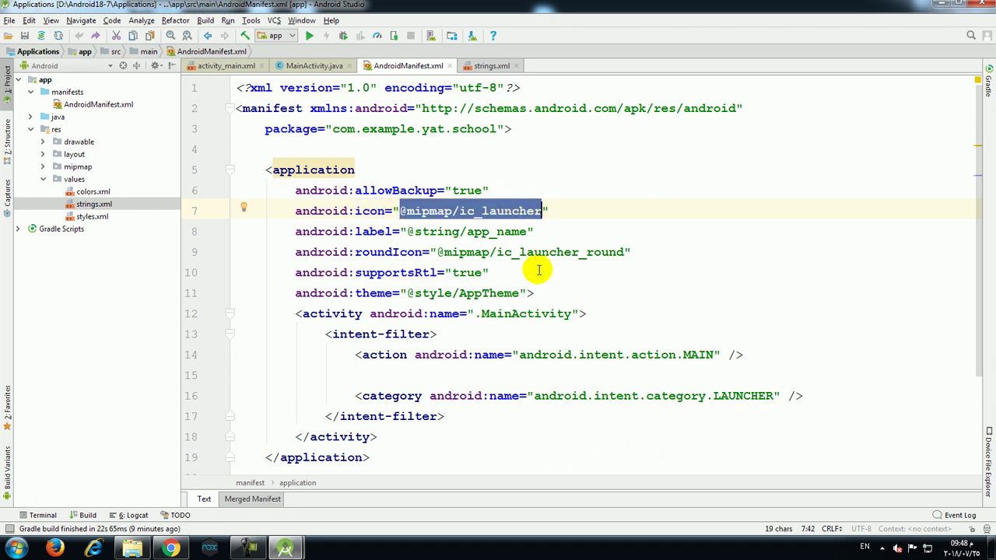
pyautogui.doubleClick(424, 214)
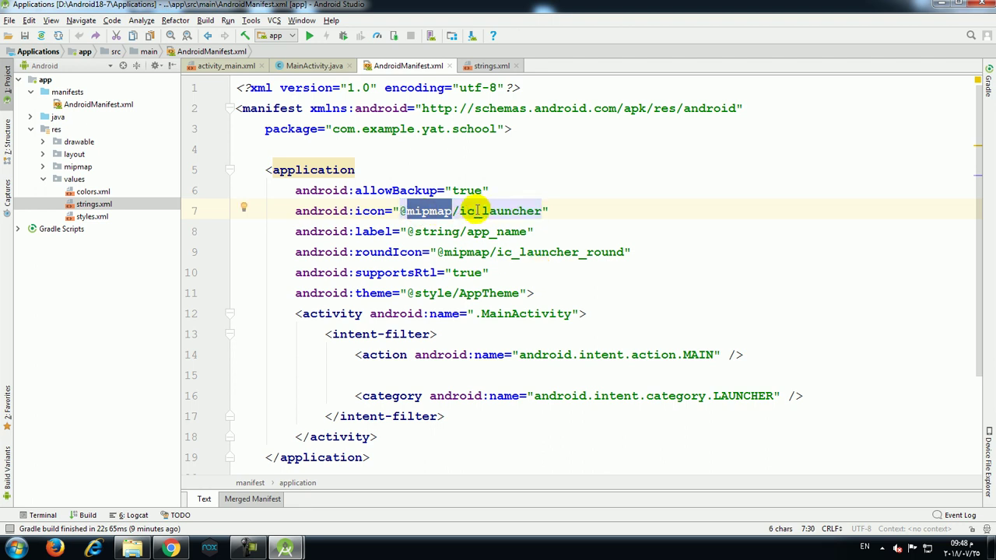
pyautogui.doubleClick(477, 211)
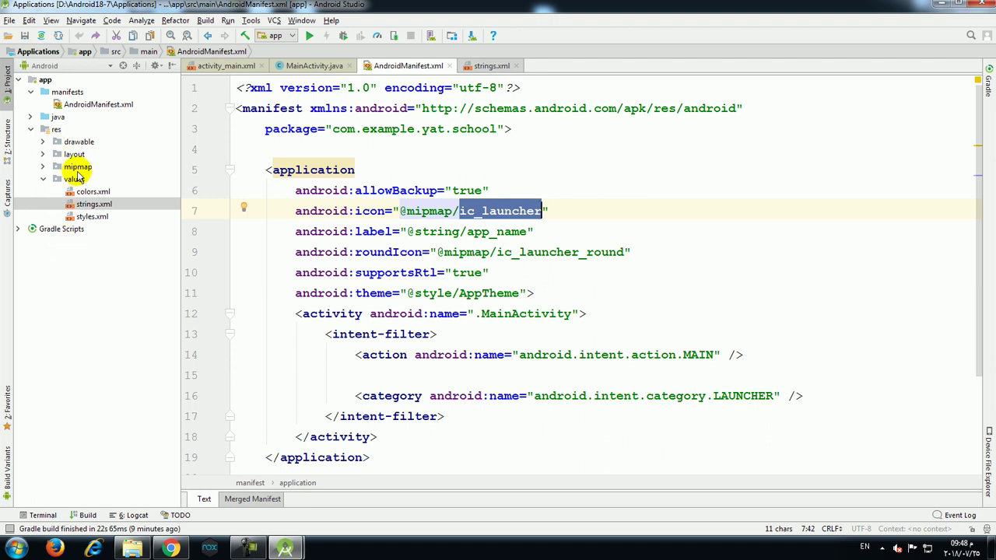
# Expand the mipmap resource folder in the project tree and show its location in File Explorer
pyautogui.click(44, 168)
pyautogui.click(43, 166)
pyautogui.click(88, 179)
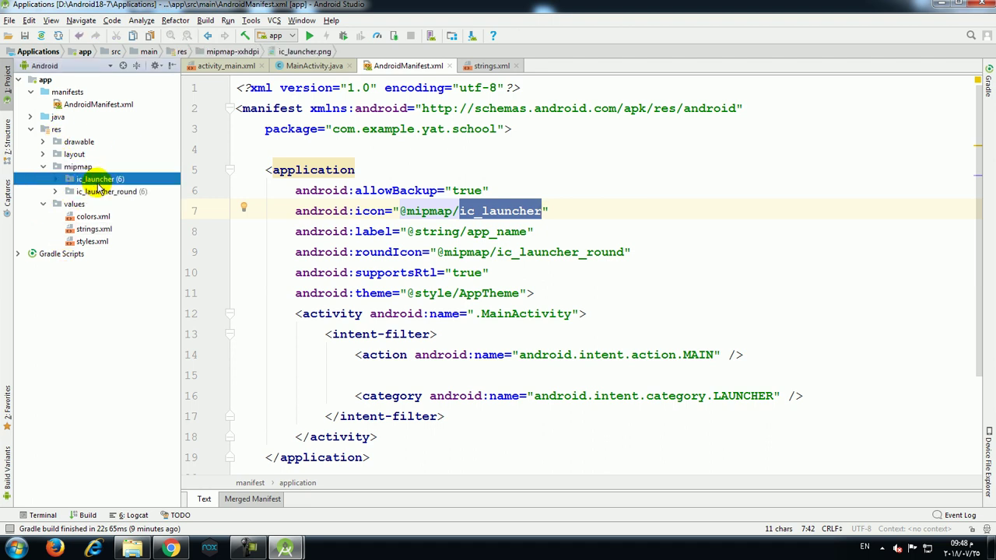
pyautogui.click(77, 167)
pyautogui.rightClick(75, 171)
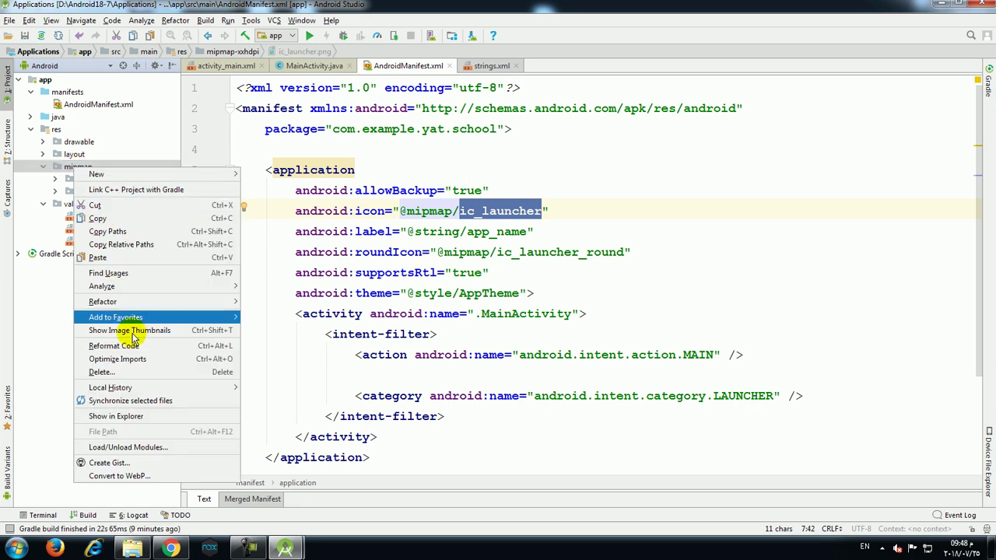
pyautogui.click(117, 416)
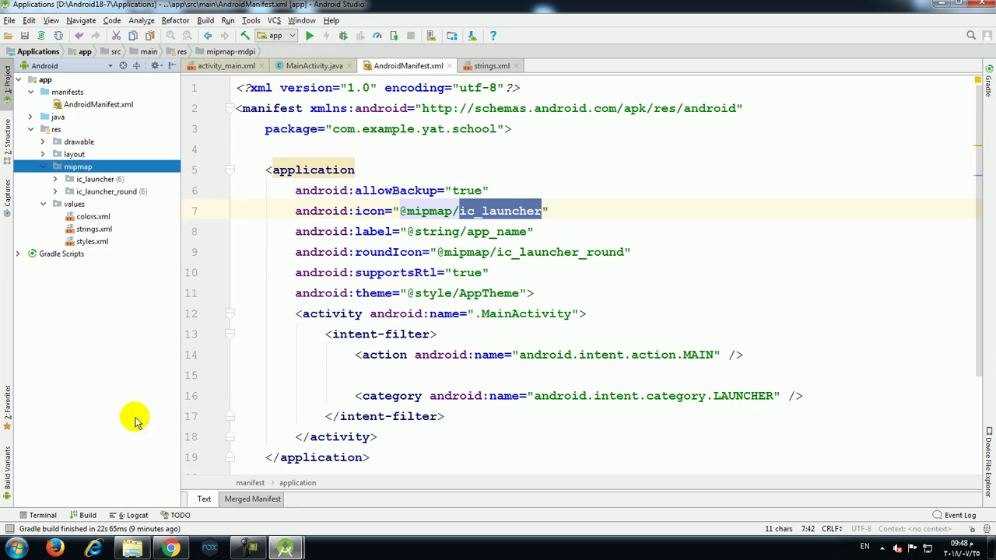
# Open the mipmap-mdpi folder and look through its ic_launcher.png and ic_launcher_round.png images
pyautogui.press('Up')
pyautogui.press('Down')
pyautogui.press('Return')
pyautogui.press('Right')
pyautogui.press('Left')
pyautogui.press('Right')
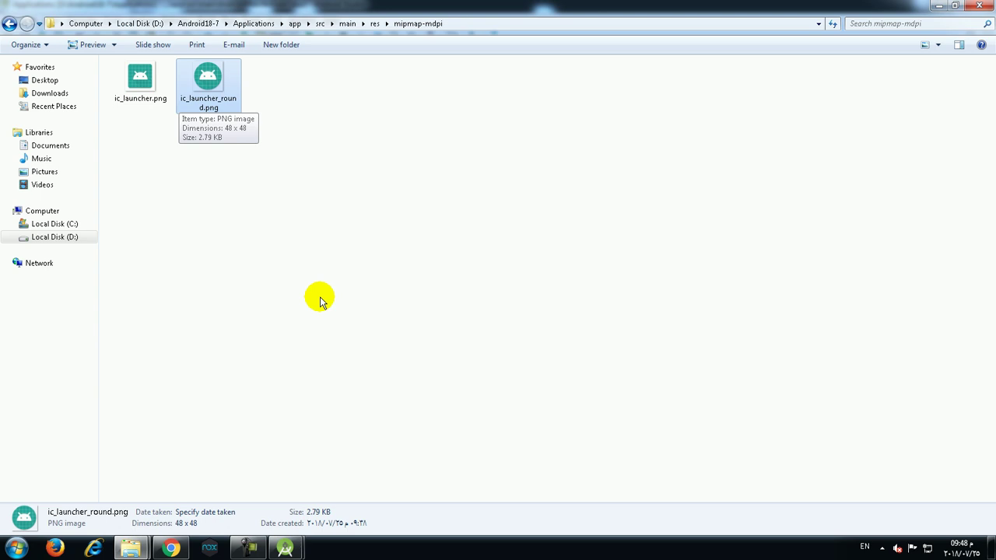
# Show the desktop and look for an item whose name begins with M
pyautogui.press('super+d')
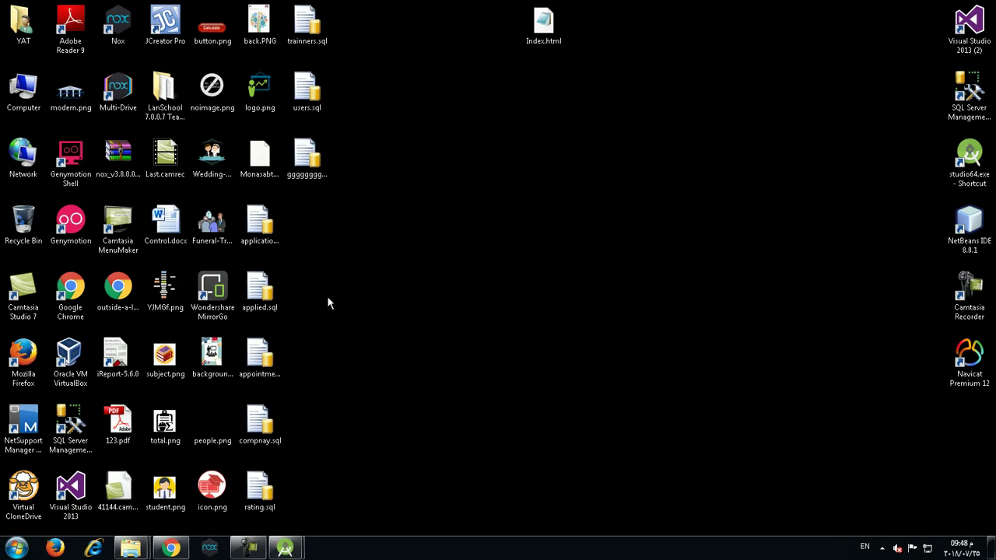
pyautogui.press('m')
pyautogui.press('m')
pyautogui.press('m')
pyautogui.press('m')
pyautogui.press('m')
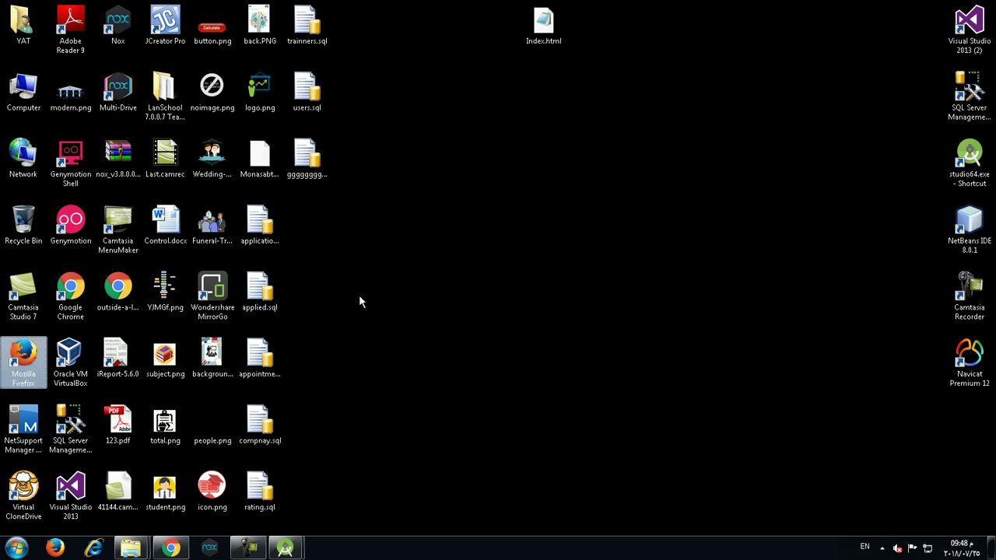
# Switch to Chrome, search Google for "mti logo" and open the mti-logo-light-roboto.png logo from the image results
pyautogui.click(174, 549)
pyautogui.write('g')
pyautogui.press('Return')
pyautogui.write('mti logo')
pyautogui.press('Return')
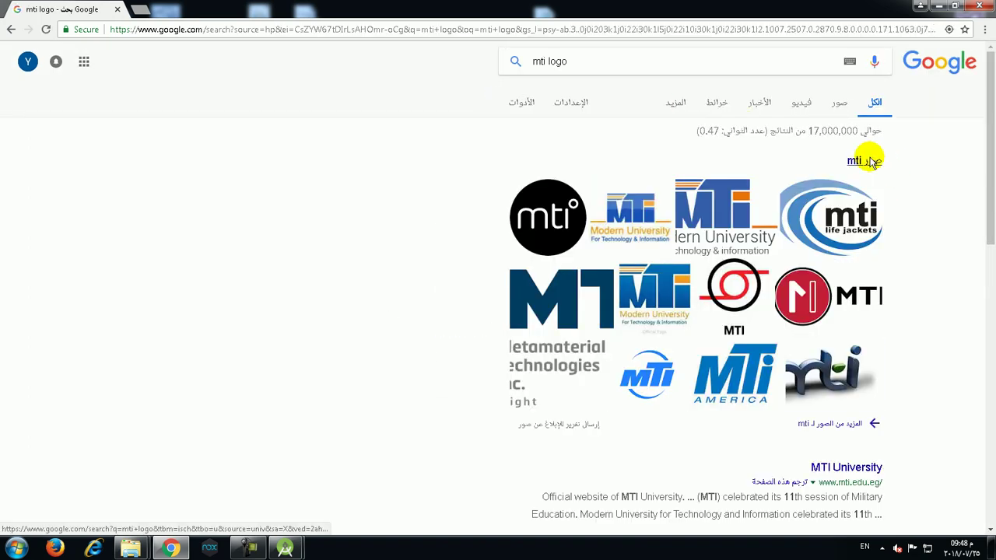
pyautogui.click(869, 161)
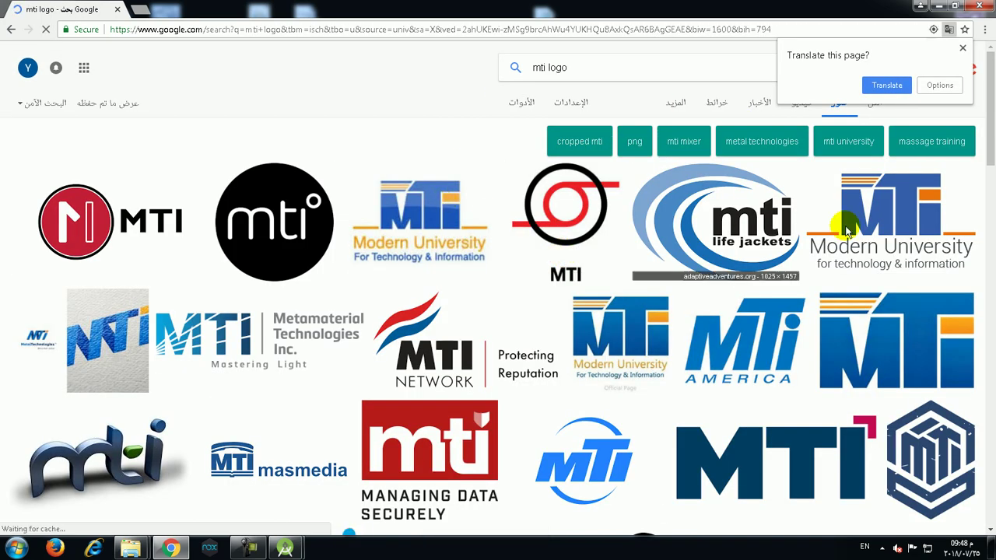
pyautogui.click(914, 206)
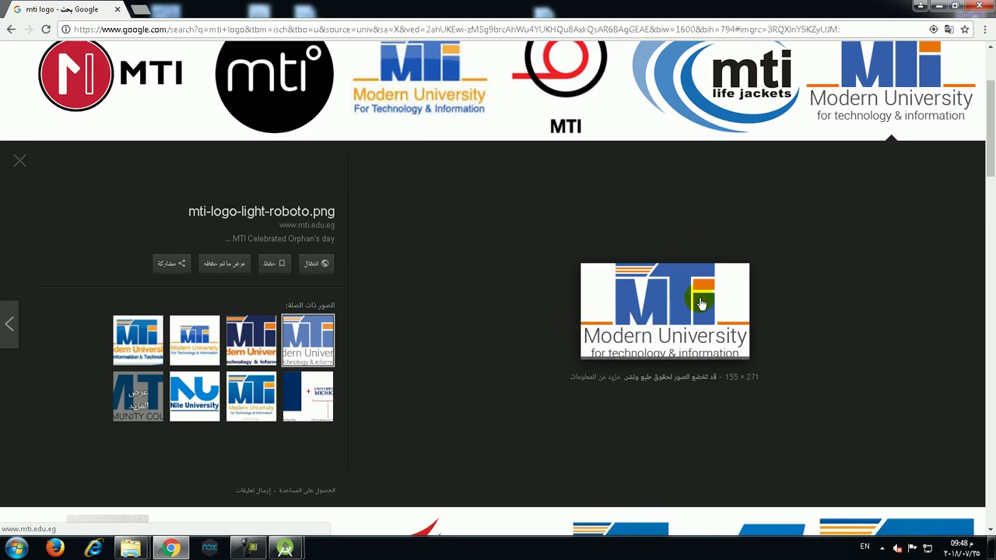
# Save the logo image to the Desktop as mti-logo-light-roboto.png and check the file on the desktop
pyautogui.rightClick(697, 285)
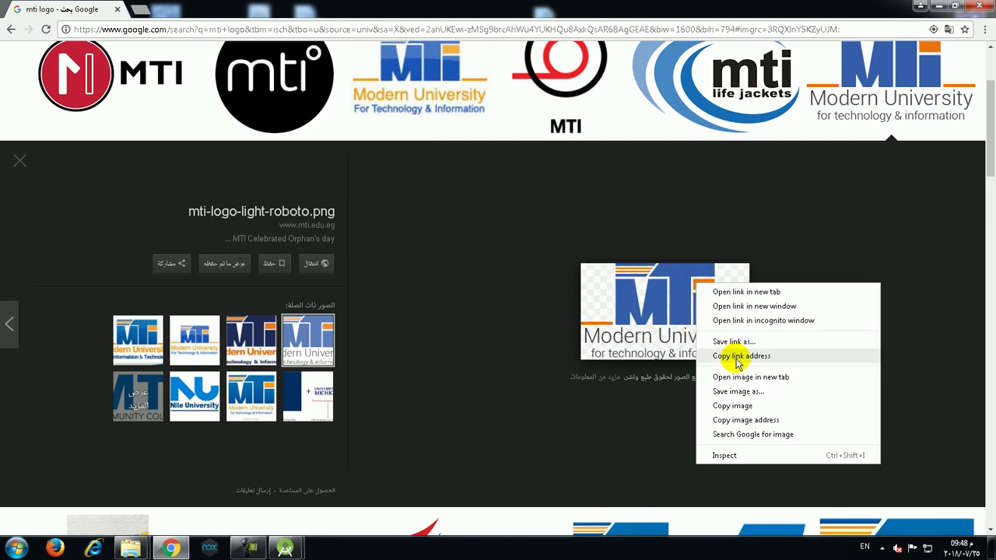
pyautogui.click(738, 391)
pyautogui.scroll(3, 96, 82)
pyautogui.click(60, 84)
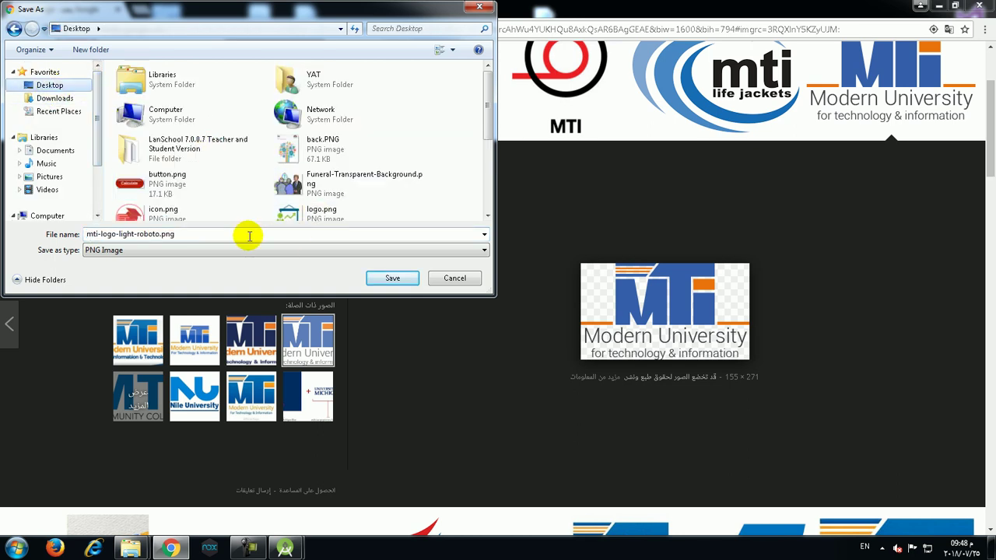
pyautogui.click(224, 234)
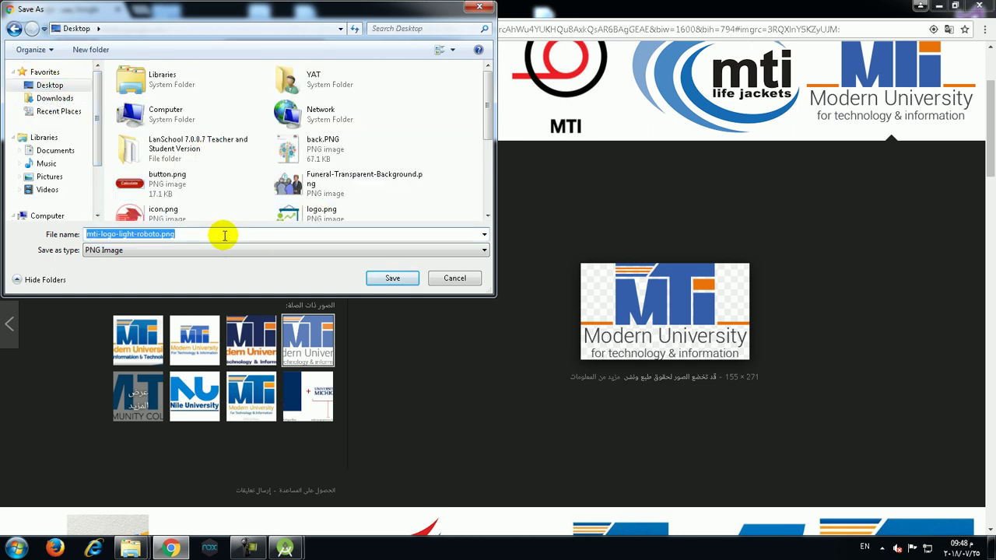
pyautogui.click(389, 278)
pyautogui.press('super+d')
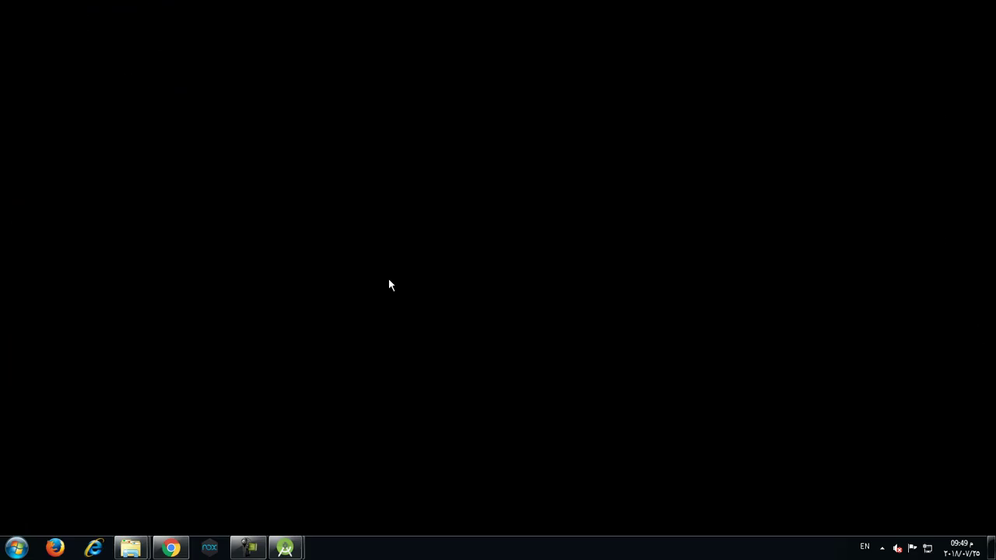
pyautogui.click(305, 242)
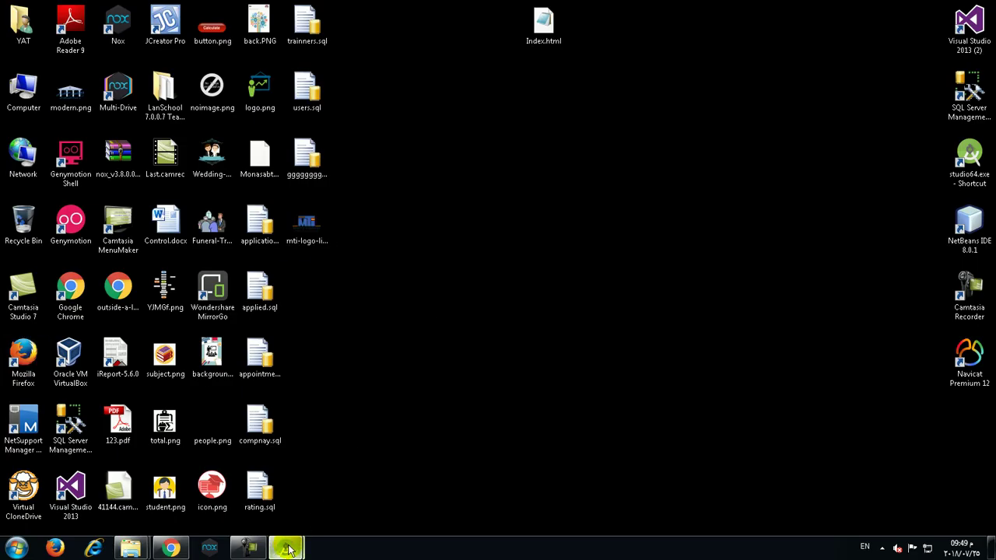
# Switch to Android Studio, close the TrainingCenter project window and return to AndroidManifest.xml in the Applications project
pyautogui.moveTo(285, 547)
pyautogui.click(270, 484)
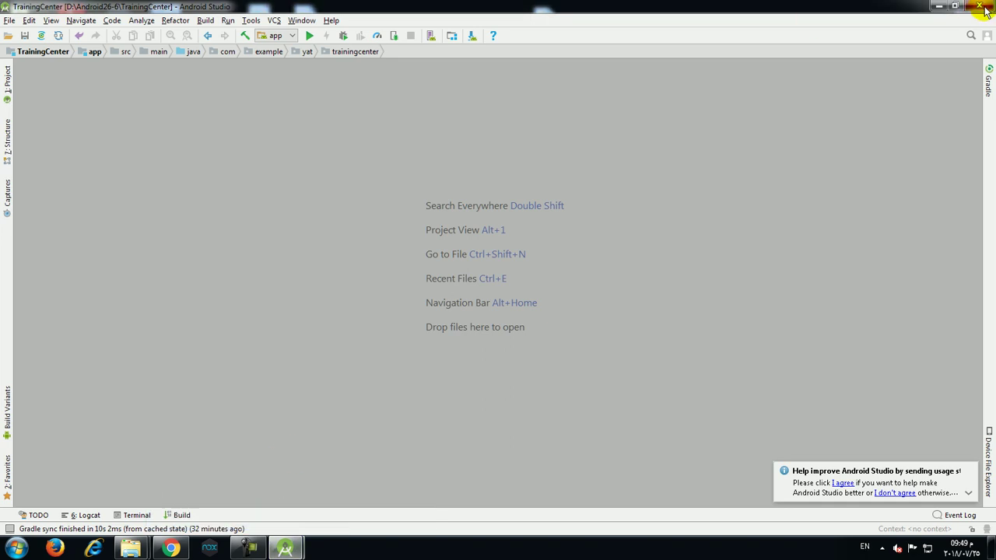
pyautogui.click(979, 6)
pyautogui.click(287, 549)
pyautogui.click(422, 251)
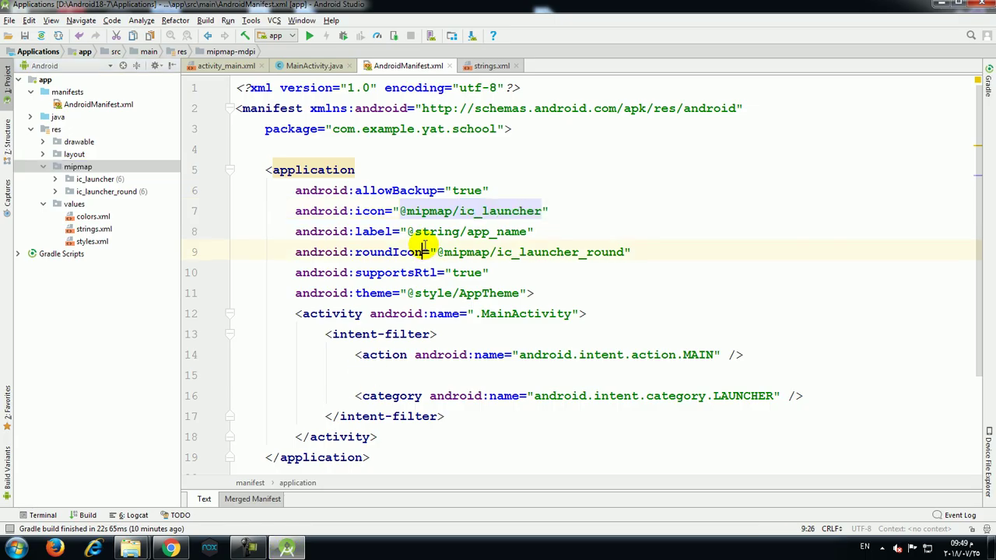